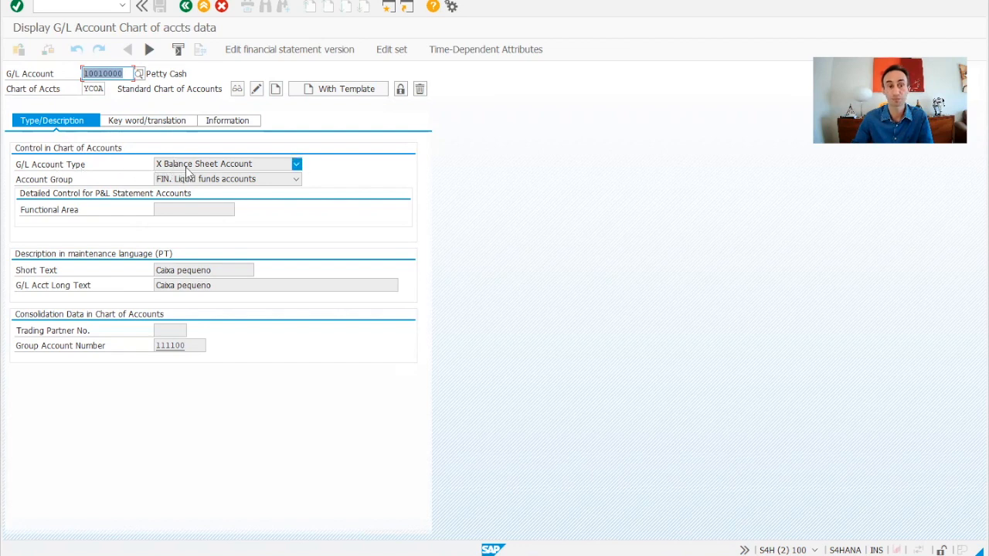
- Locate transaction FS00 - Edit Cost Element among the cost element master data under Controlling in the SAP menu
left_click(249, 164)
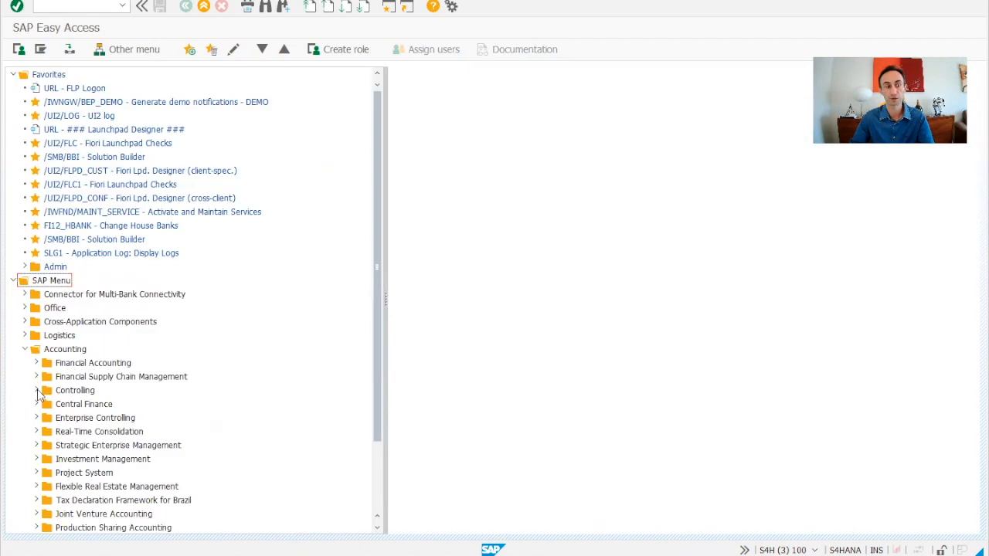
left_click(37, 391)
scroll(39, 393, "down", 1)
left_click(48, 362)
left_click(48, 377)
left_click(59, 377)
left_click(71, 390)
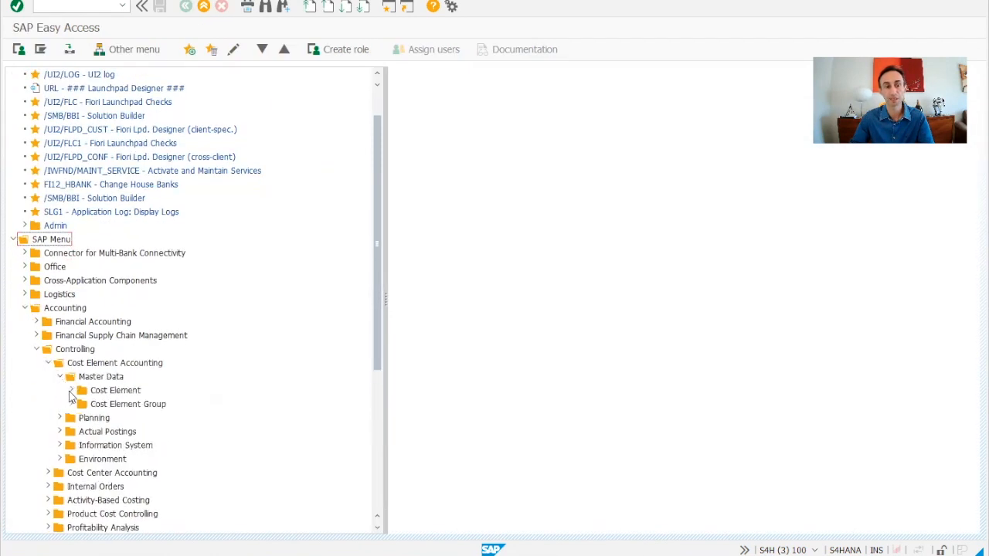
left_click(82, 405)
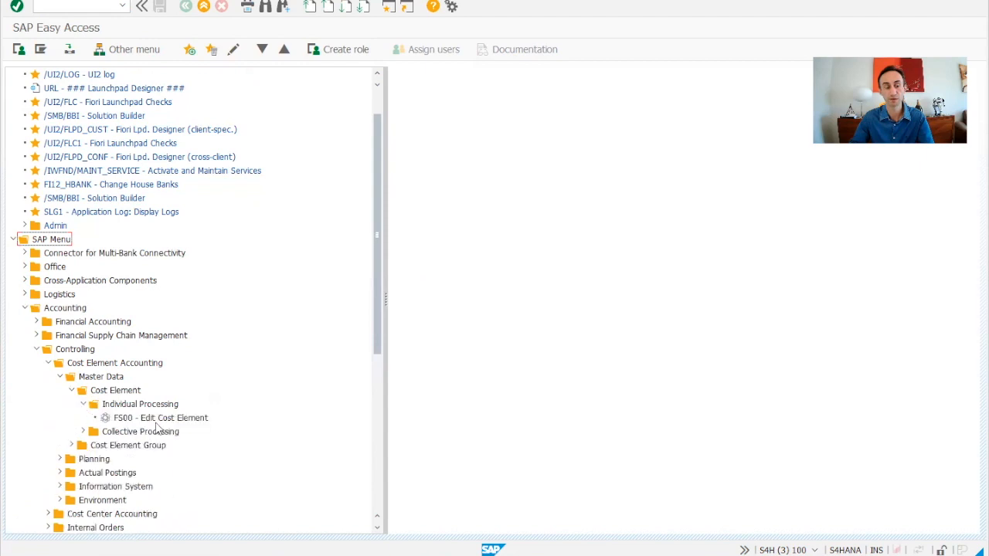
left_click(156, 421)
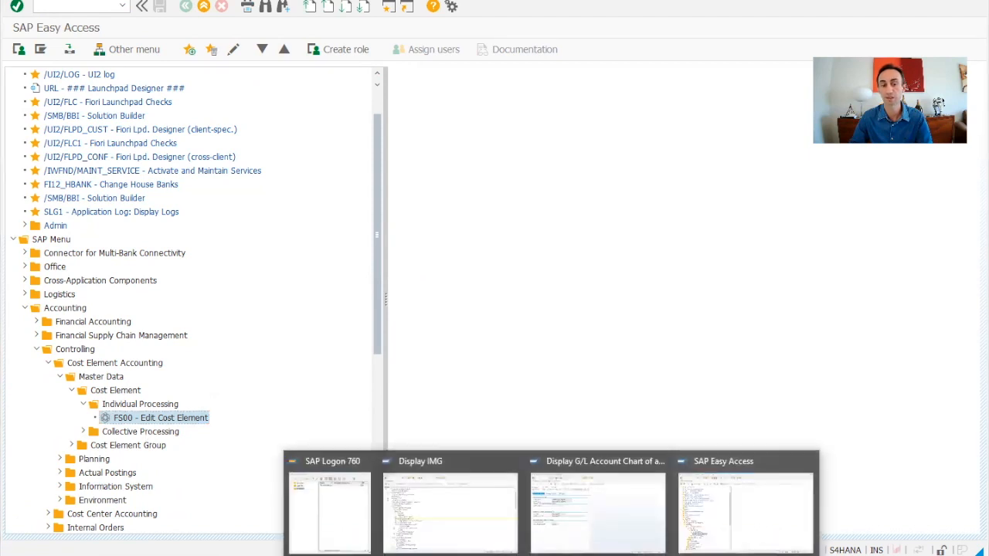
- View the details of chart of accounts YCOA from the customizing list of all charts of accounts, and return to the IMG
left_click(533, 499)
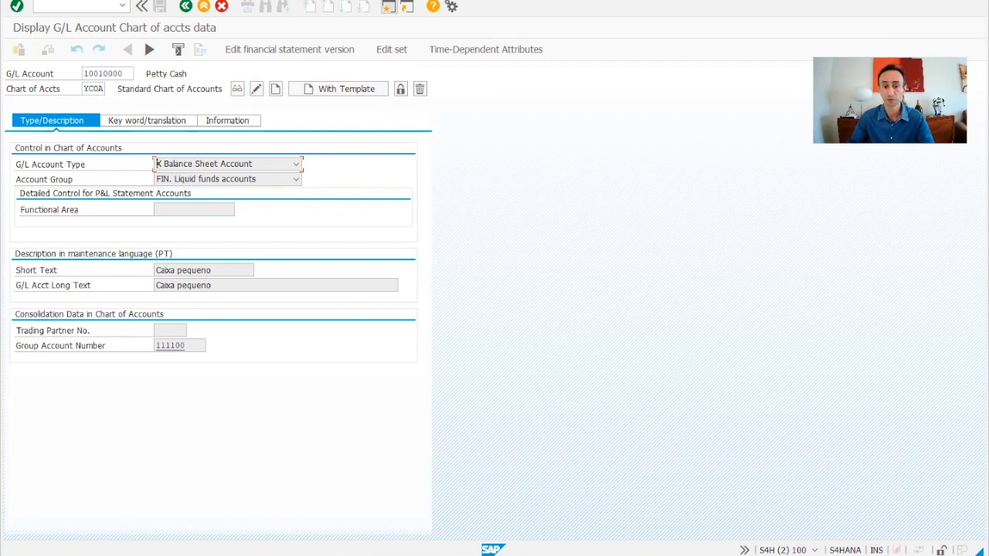
left_click(491, 516)
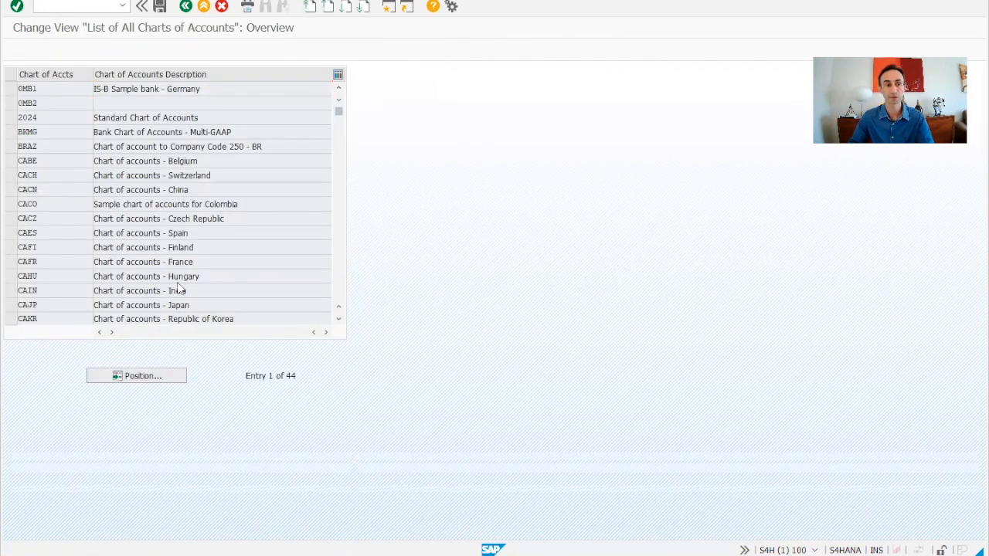
key("Return")
type("y")
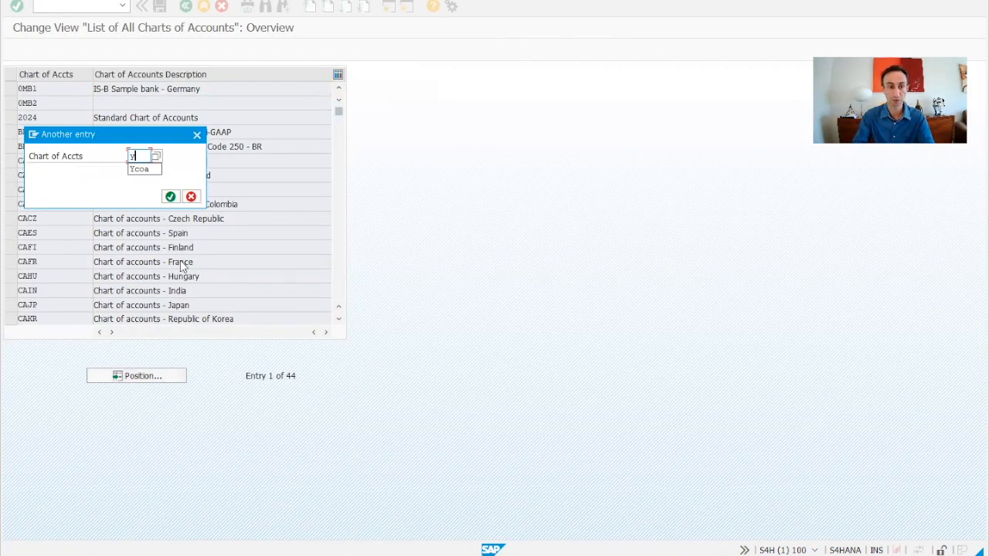
left_click(139, 169)
left_click(170, 197)
double_click(94, 89)
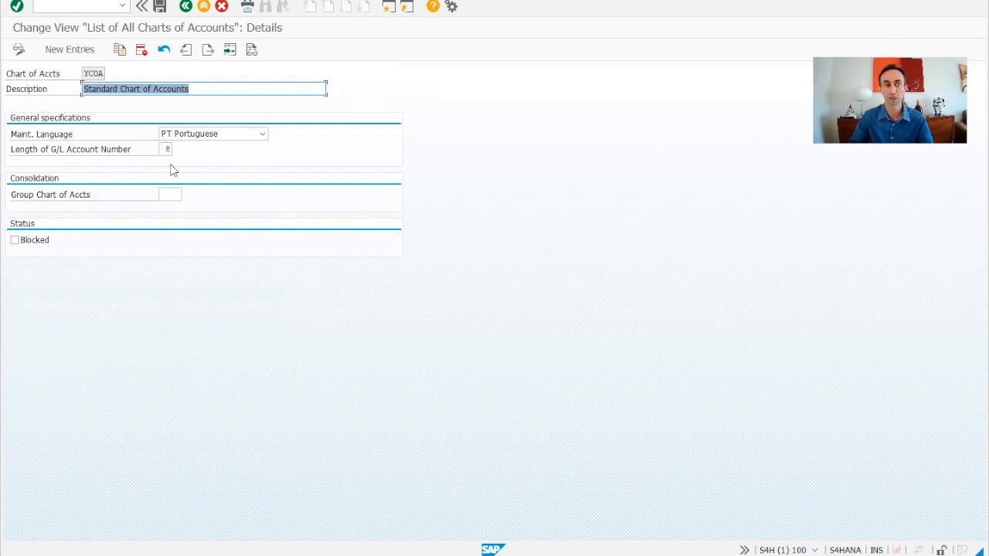
left_click(185, 7)
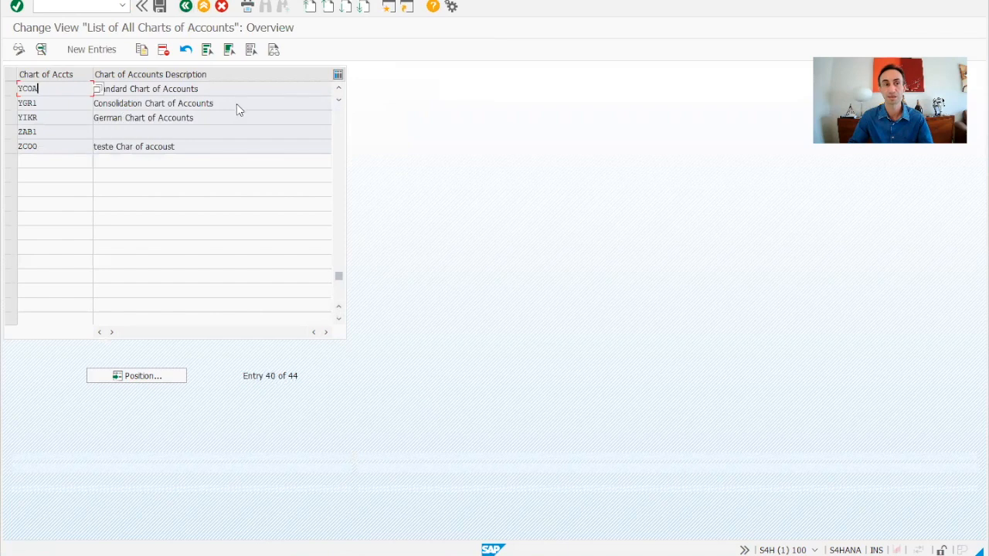
left_click(186, 7)
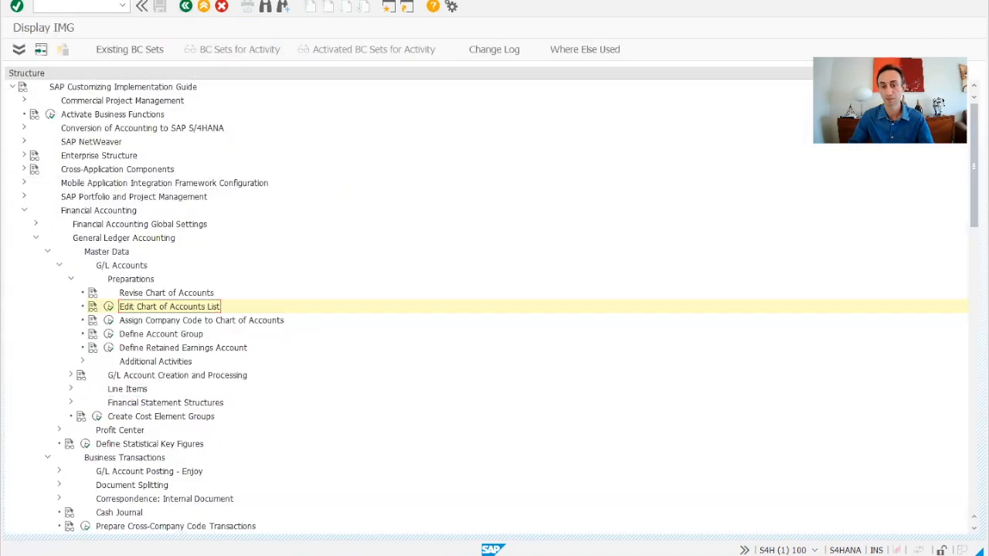
- Review the selectable G/L account types and account groups for the Petty Cash account
left_click(598, 526)
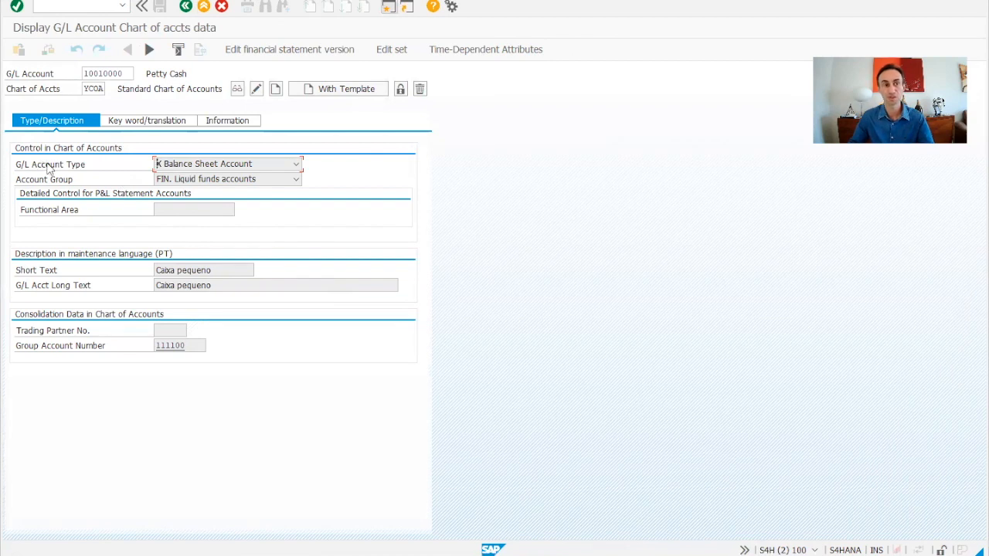
left_click(193, 167)
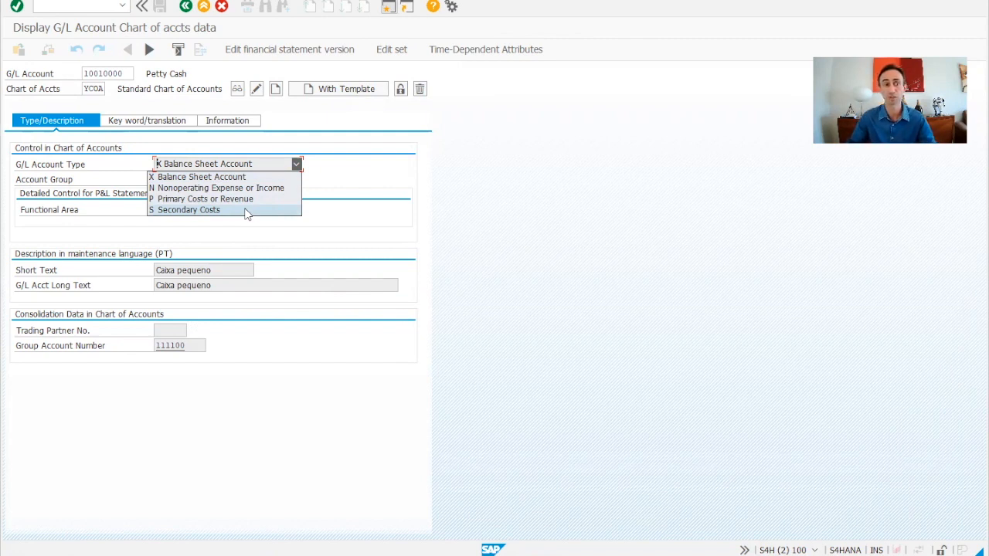
left_click(194, 177)
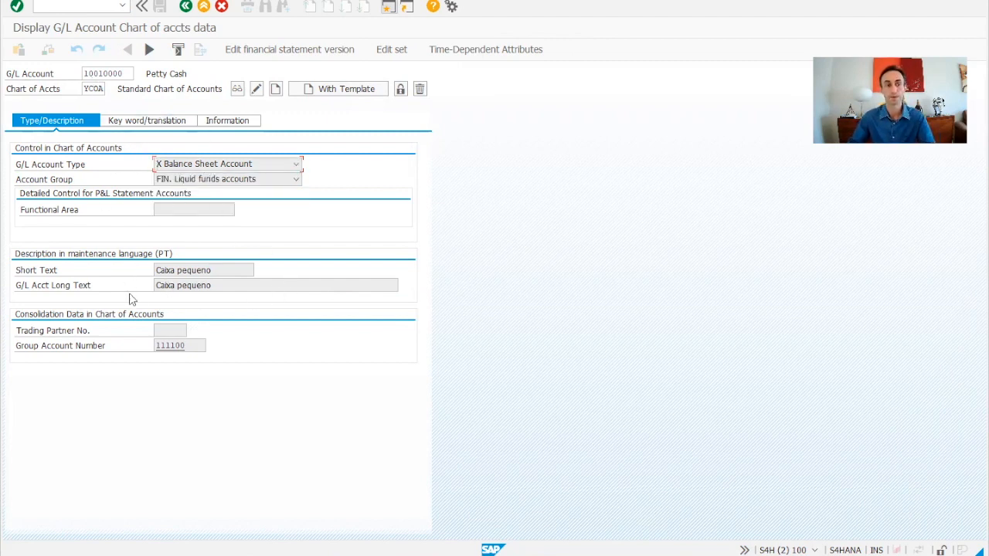
left_click(203, 184)
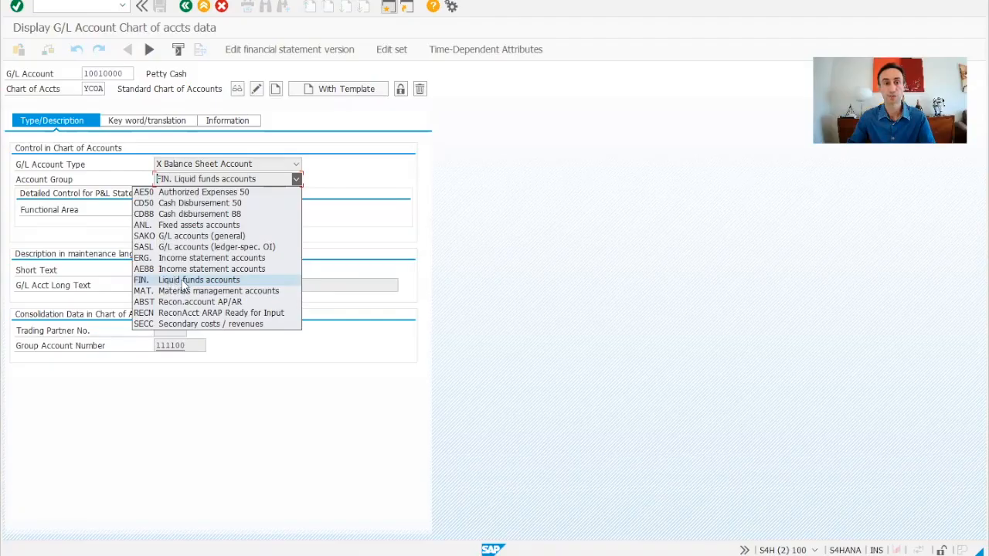
left_click(184, 280)
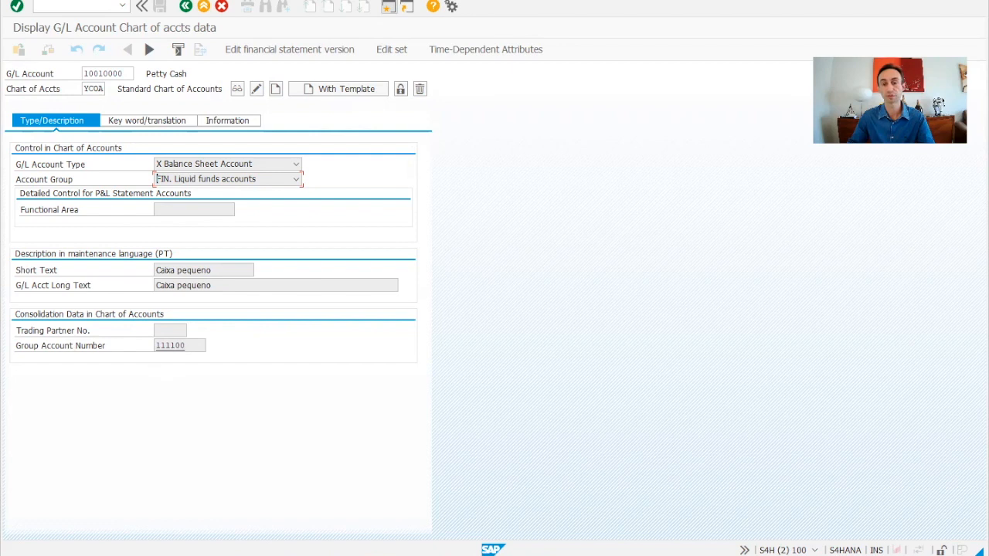
- Look up the possible group charts of accounts in the details of chart YCOA, without assigning one
mouse_move(551, 555)
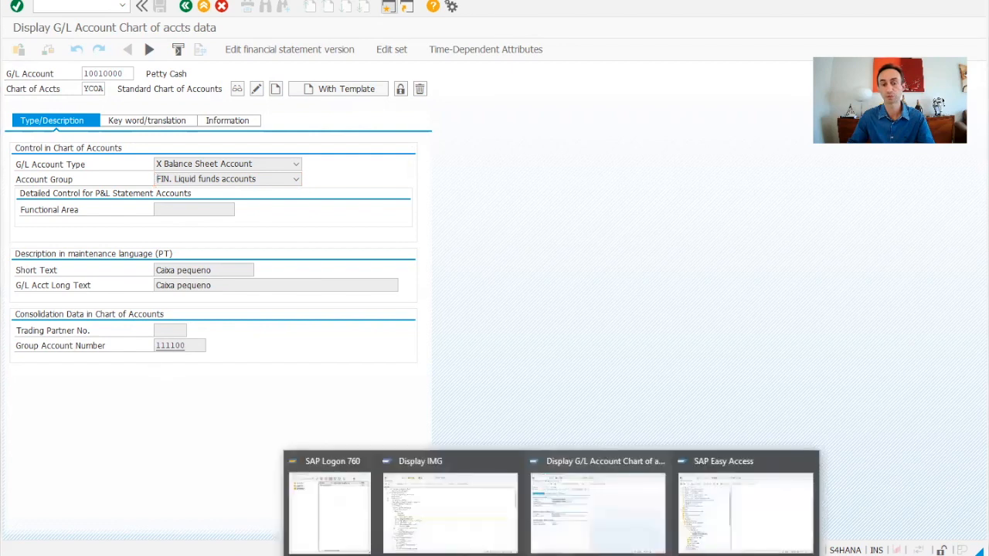
left_click(561, 543)
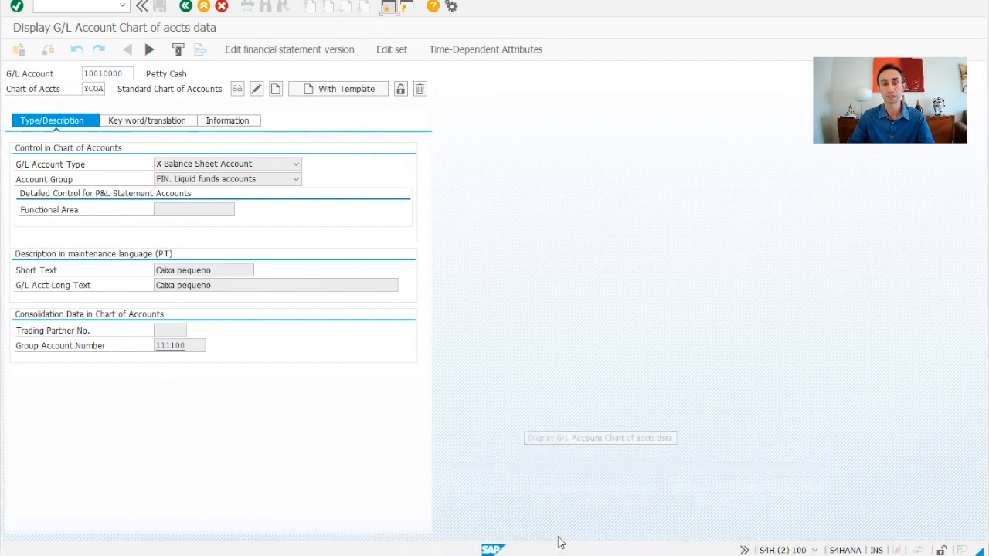
left_click(474, 525)
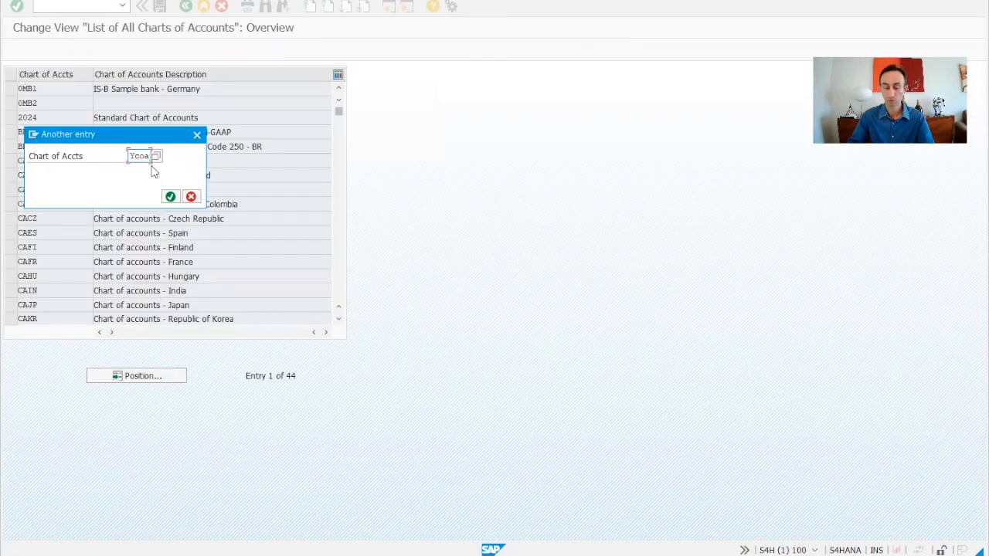
key("Escape")
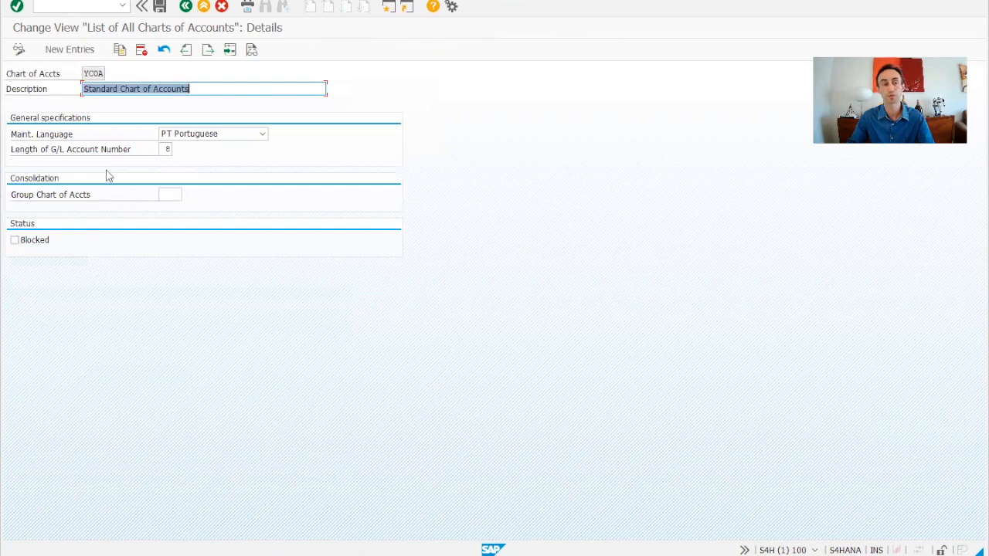
left_click(179, 195)
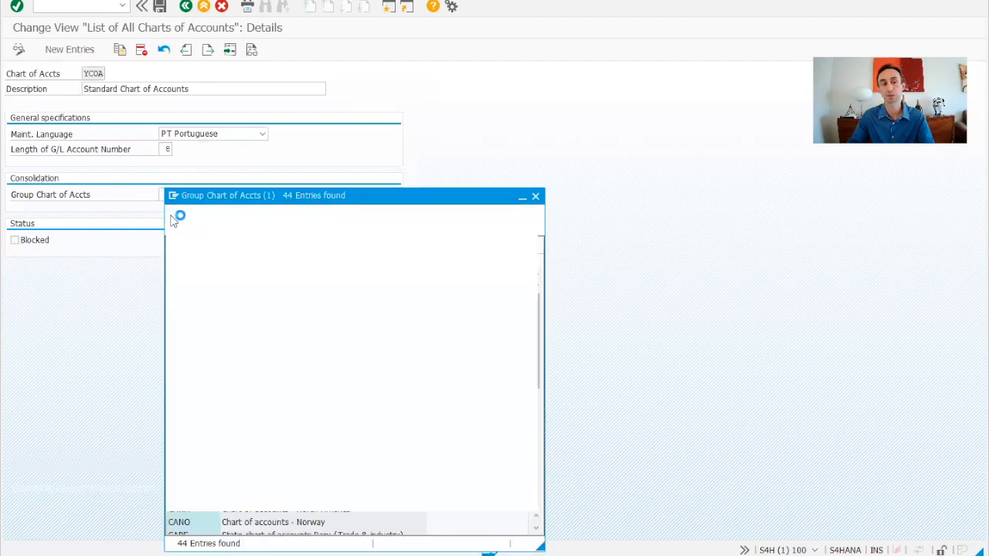
left_click(534, 196)
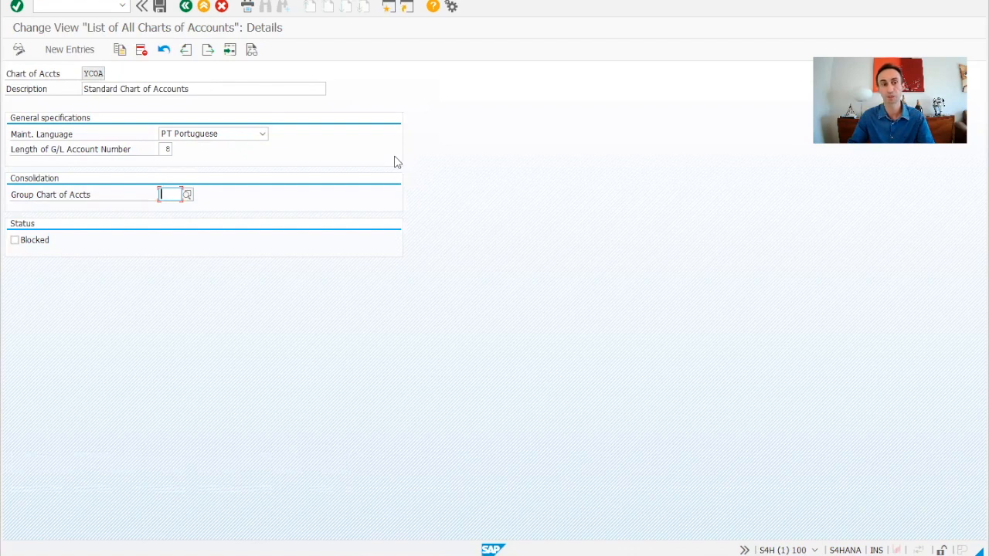
left_click(189, 12)
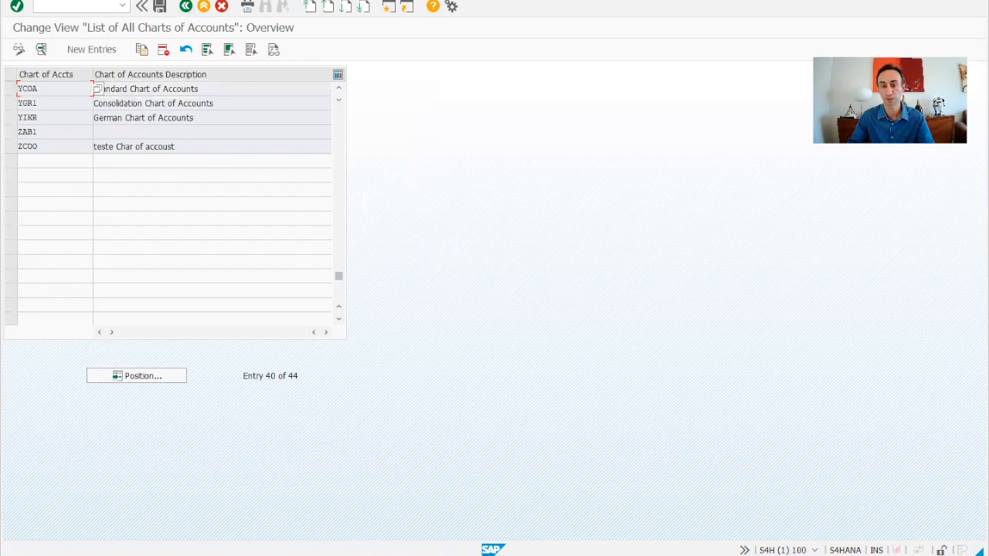
- Review the keywords and the language translations of the Petty Cash account
left_click(583, 537)
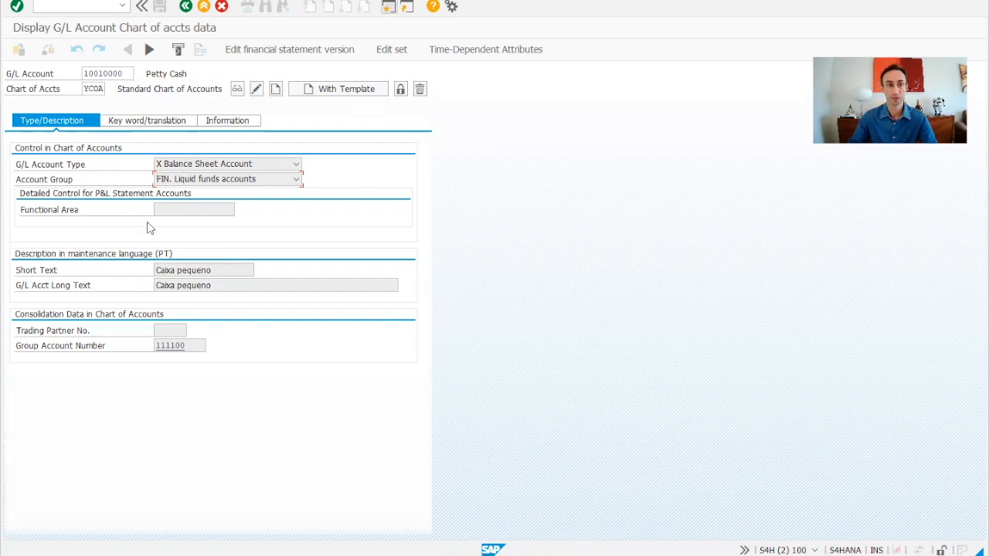
left_click(140, 122)
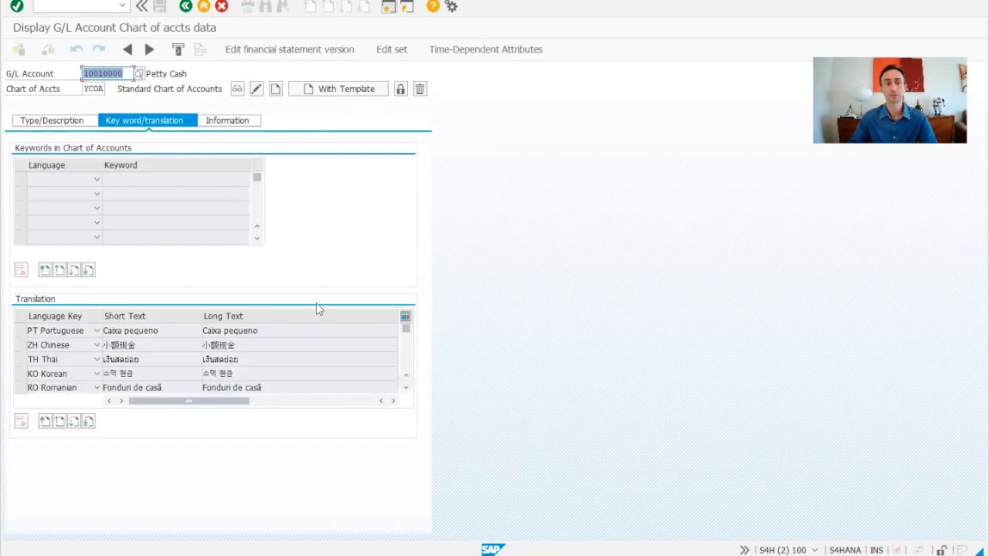
left_click(406, 387)
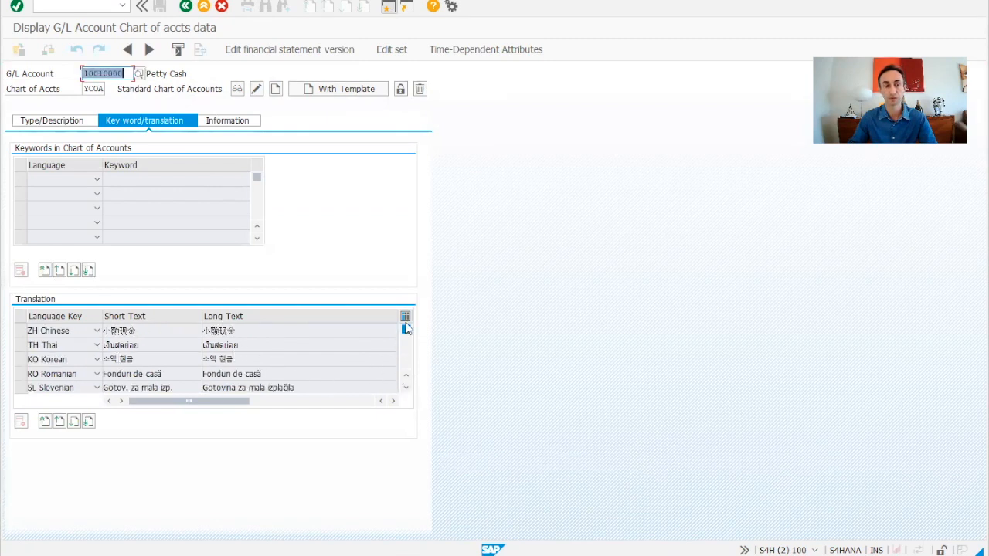
scroll(27, 348, "up", 1)
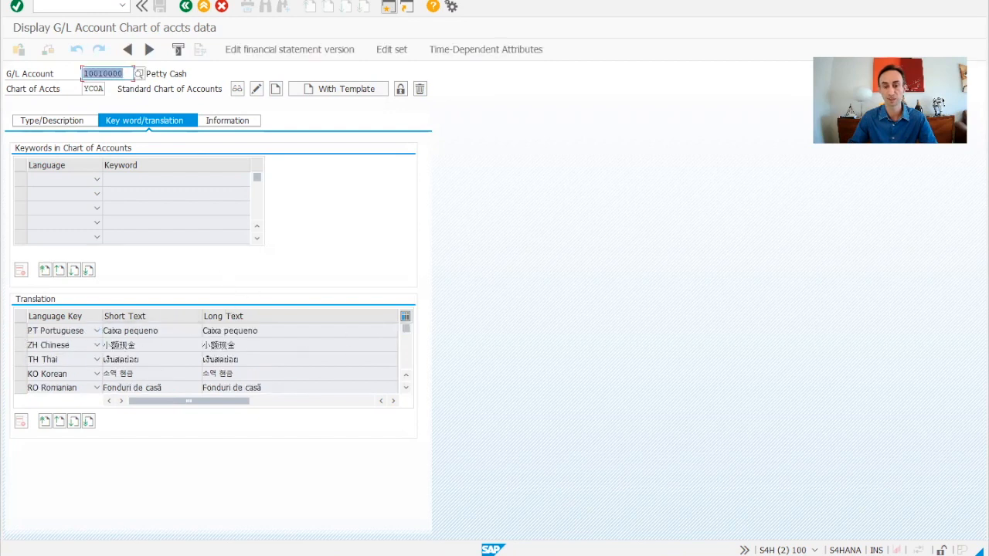
- Check the maintenance language in the details of chart of accounts YCOA
mouse_move(517, 555)
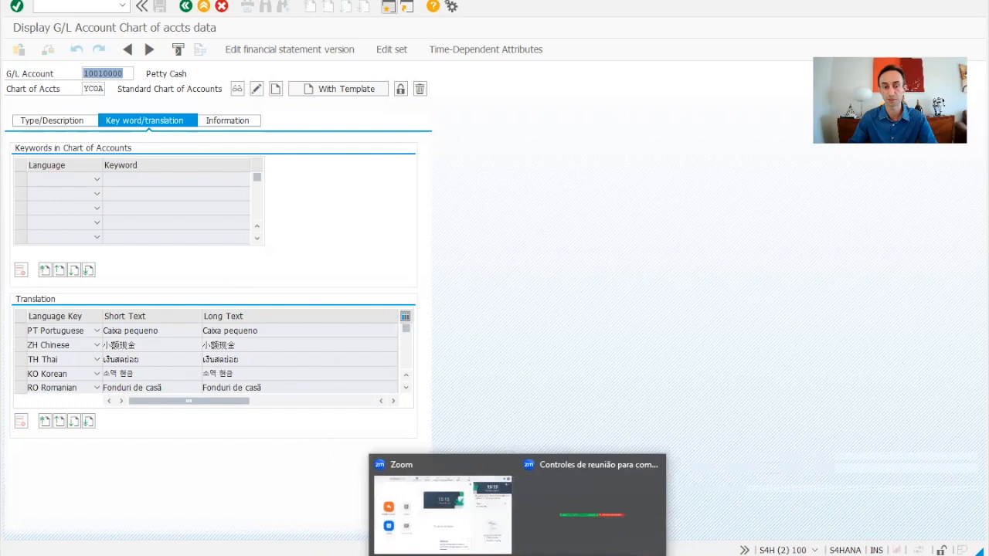
left_click(428, 537)
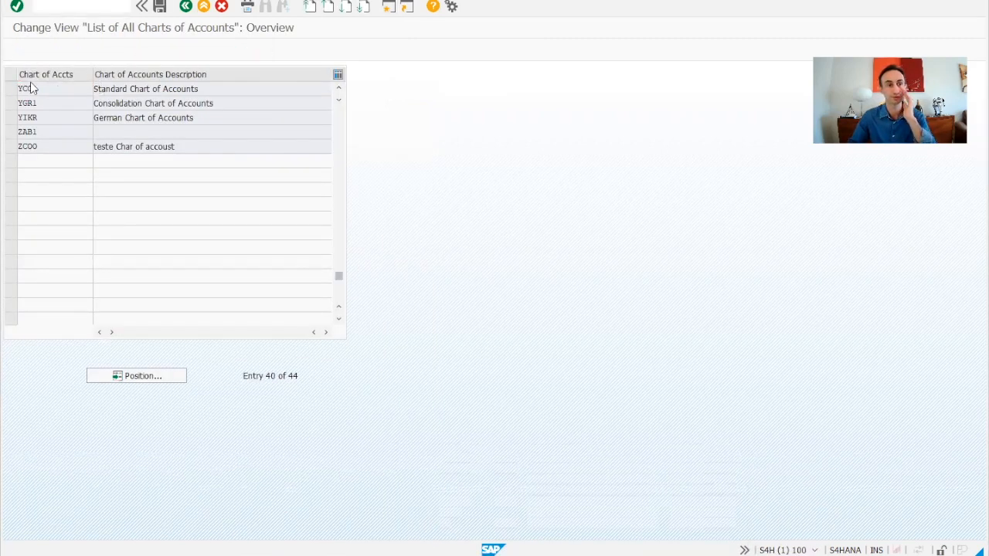
double_click(31, 88)
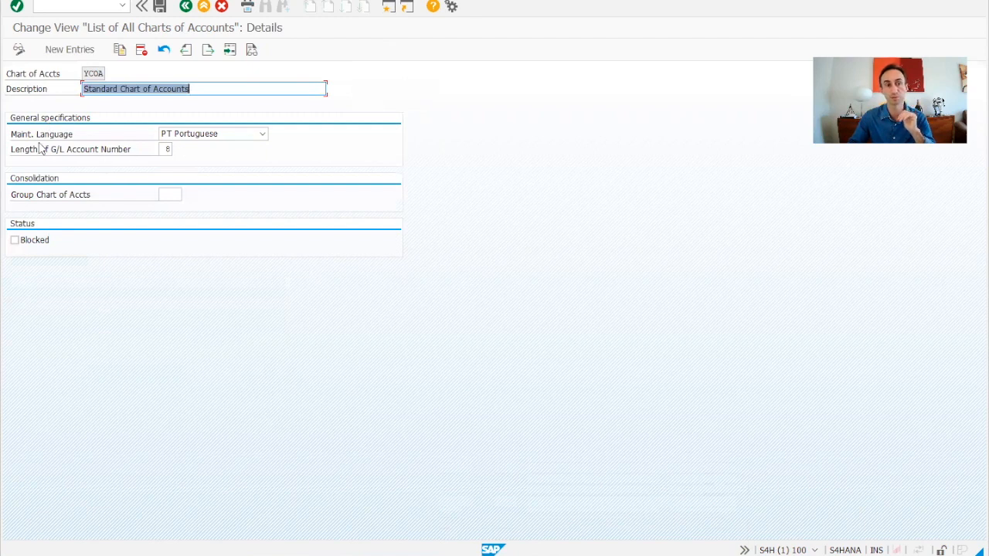
left_click(186, 7)
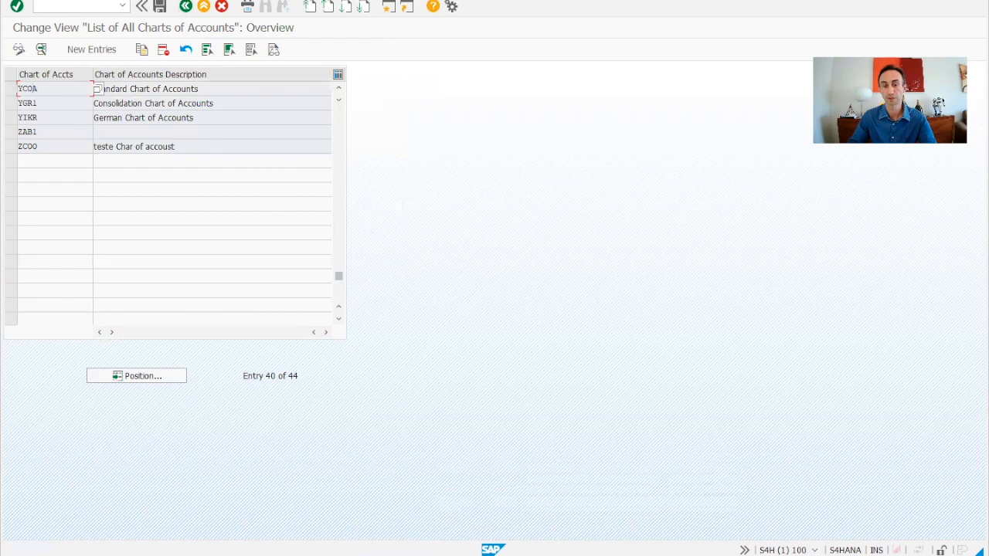
- Return to the G/L account's chart-of-accounts data and enter 10010003 as the number for a new account in YCOA
left_click(592, 533)
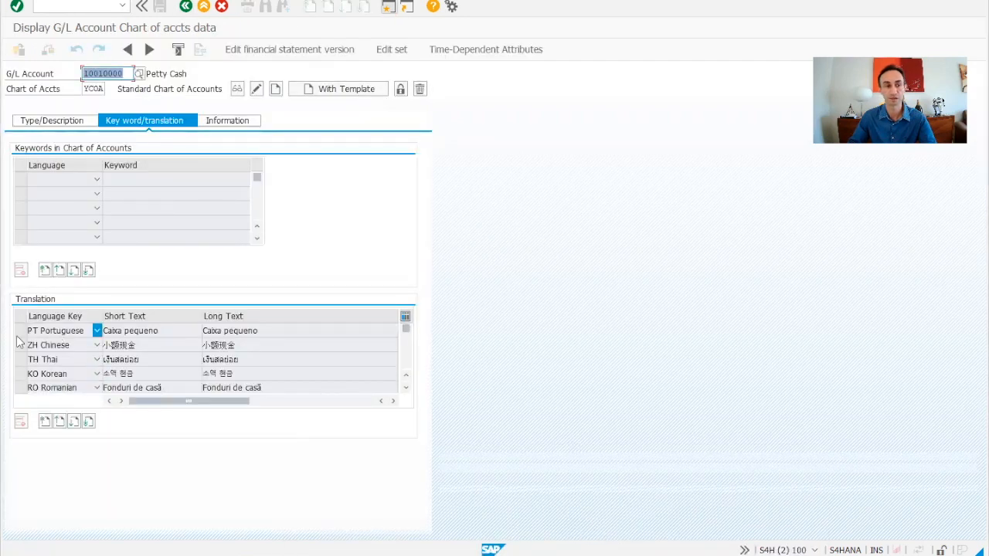
key("Return")
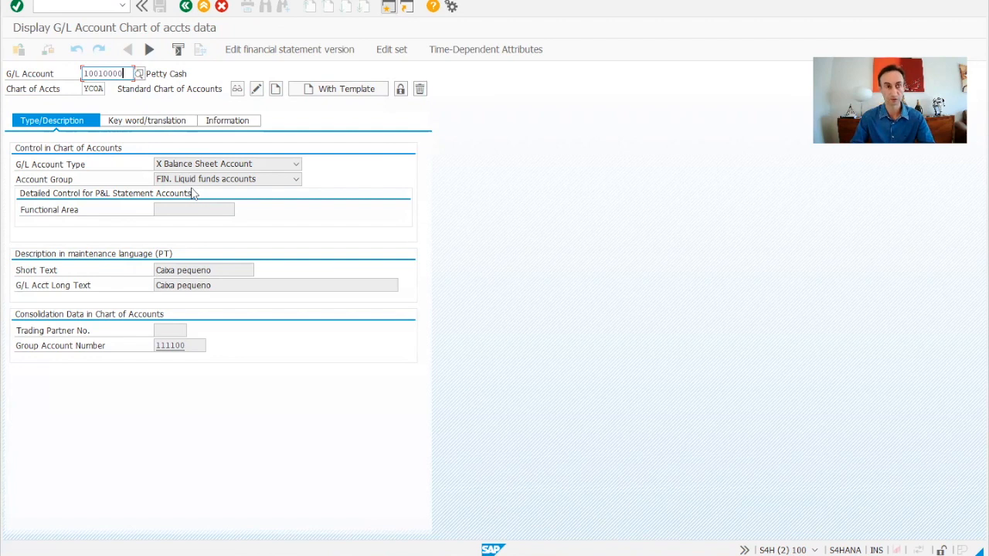
key("BackSpace")
type("2")
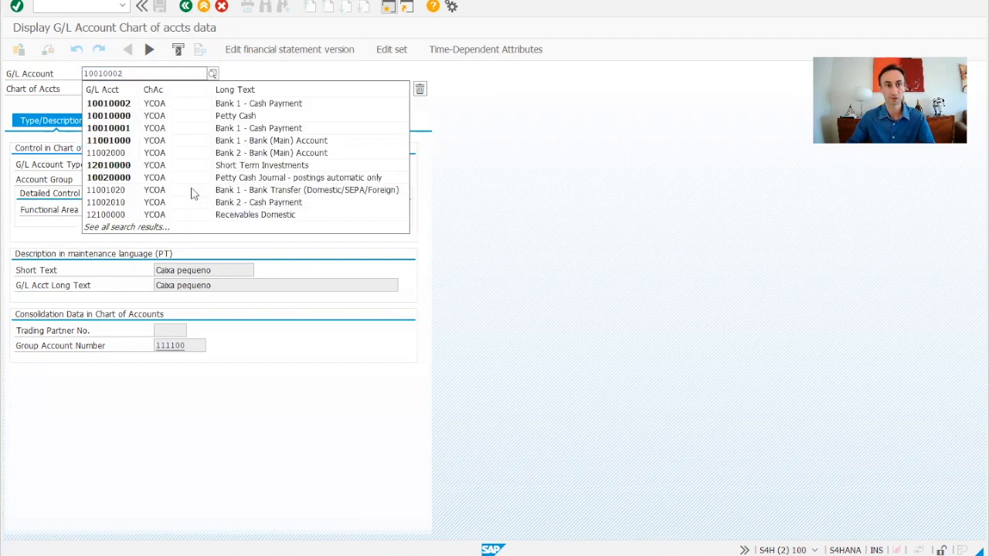
key("BackSpace")
type("3")
key("Return")
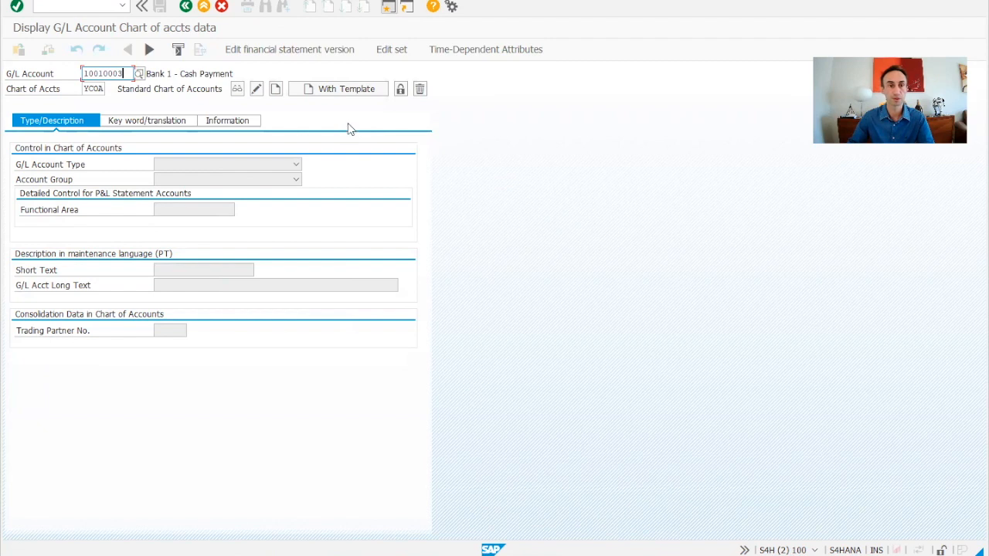
- Create account 10010003 with a template, using G/L account 10010000 in chart of accounts YCOA as the reference
left_click(334, 90)
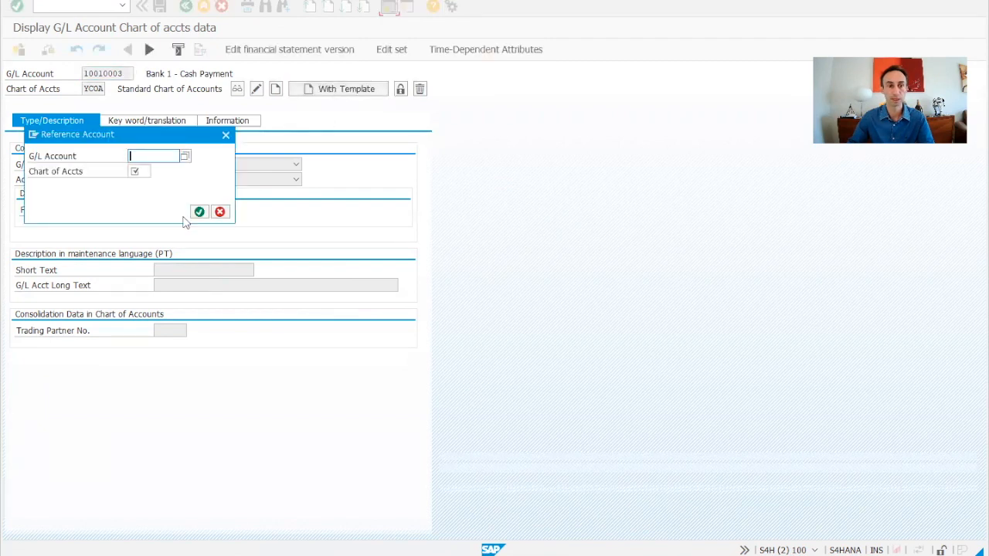
key("BackSpace")
left_click(161, 177)
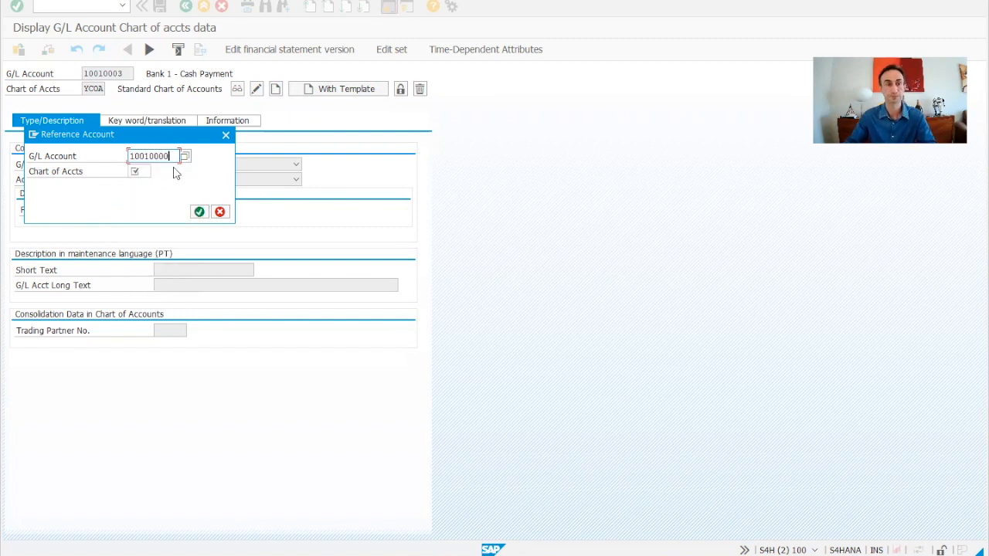
left_click(144, 171)
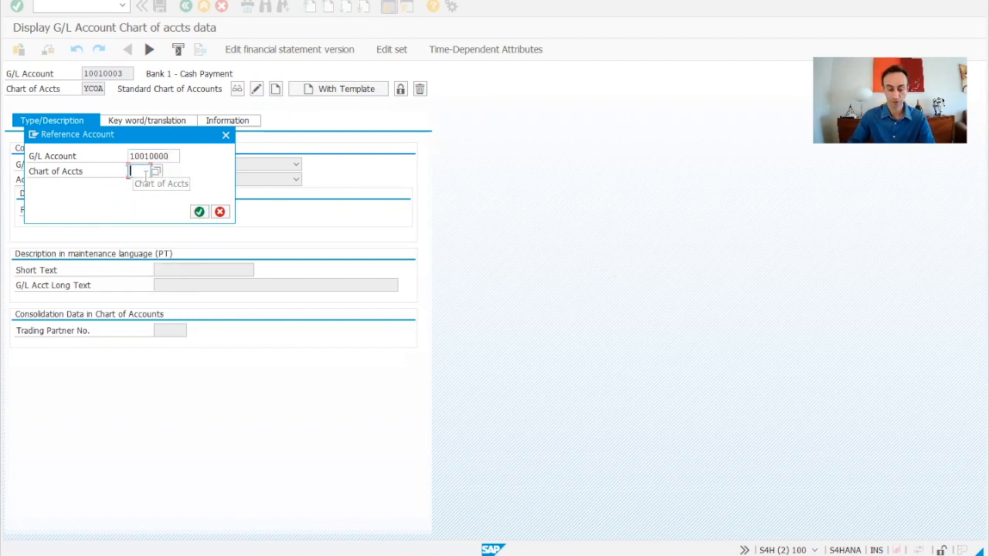
type("ye")
key("BackSpace")
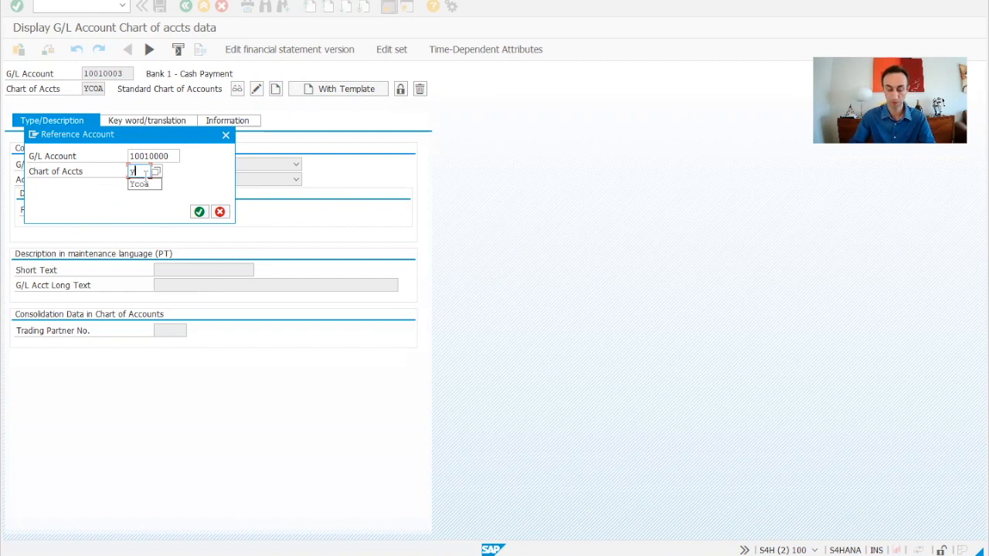
left_click(145, 185)
left_click(200, 213)
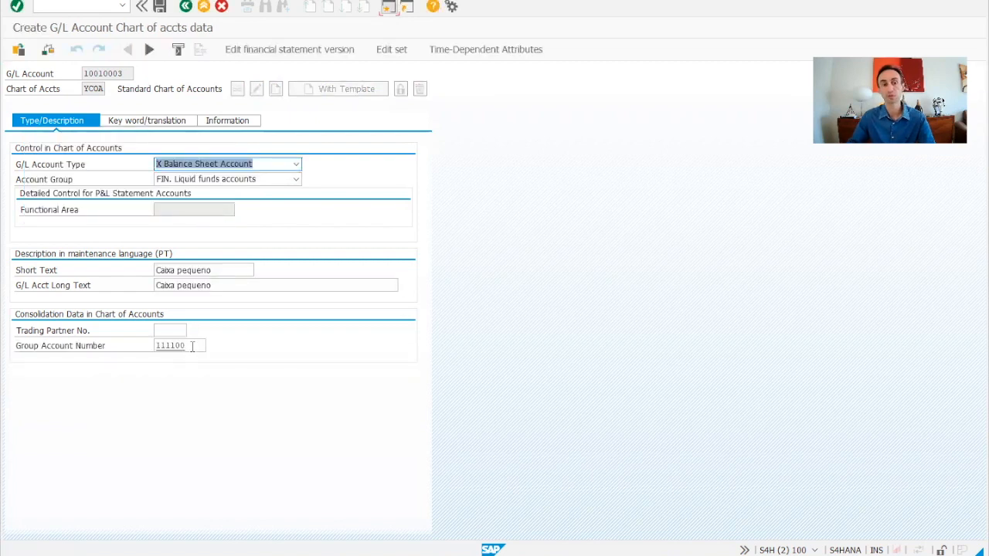
- Clear the group account number copied from the template and save the new G/L account
left_click_drag(194, 348, 144, 346)
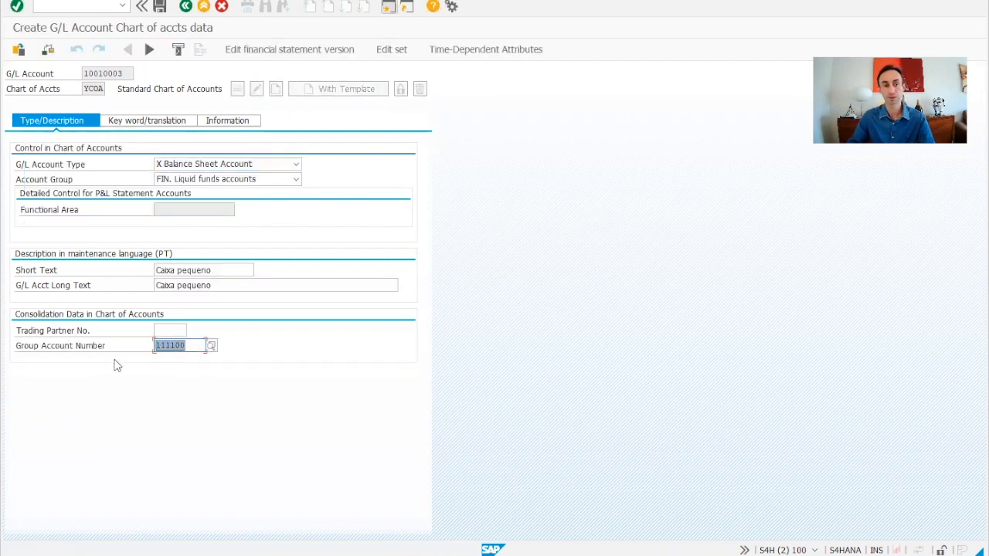
key("BackSpace")
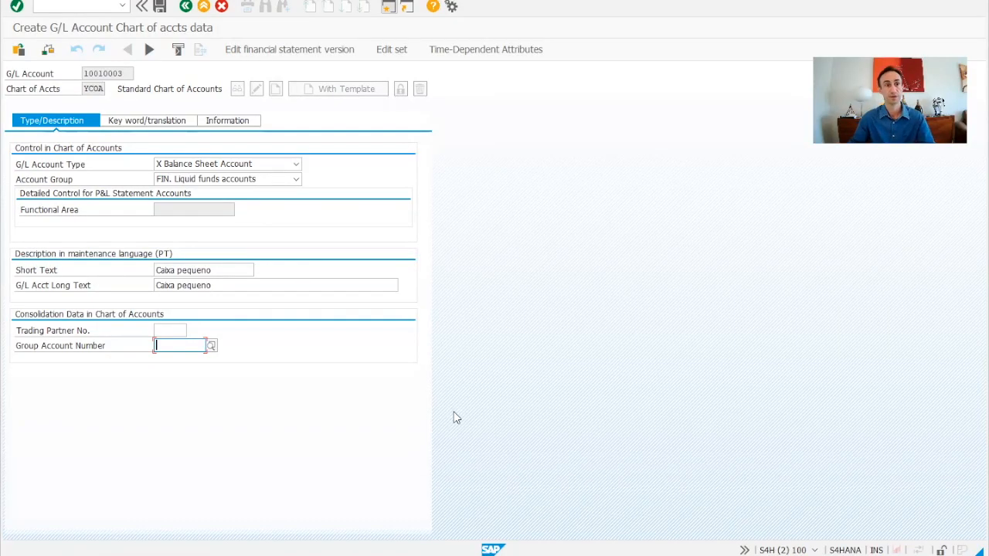
left_click(160, 7)
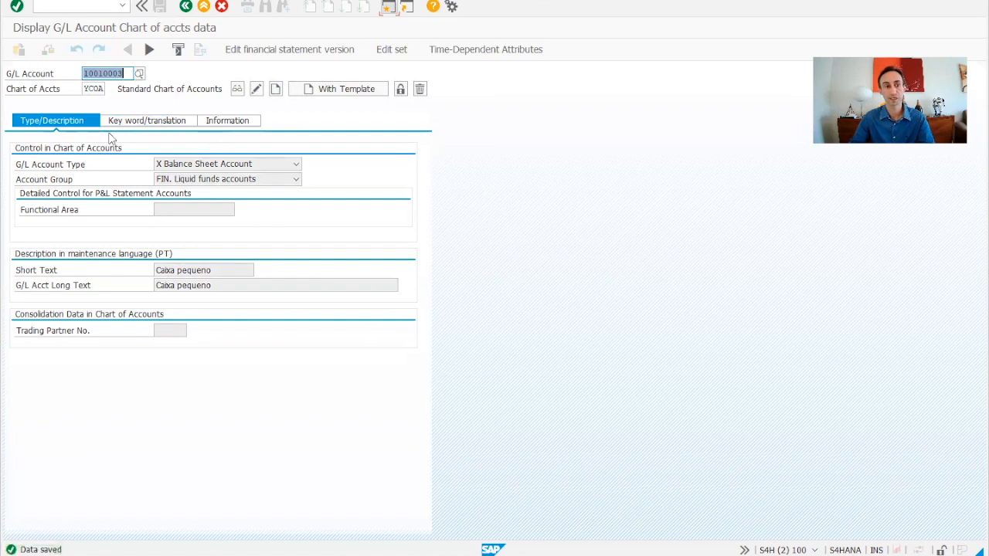
- Edit the translations of account 10010003 and set the Portuguese short and long texts to "Caixa pequeno v1"
left_click(129, 127)
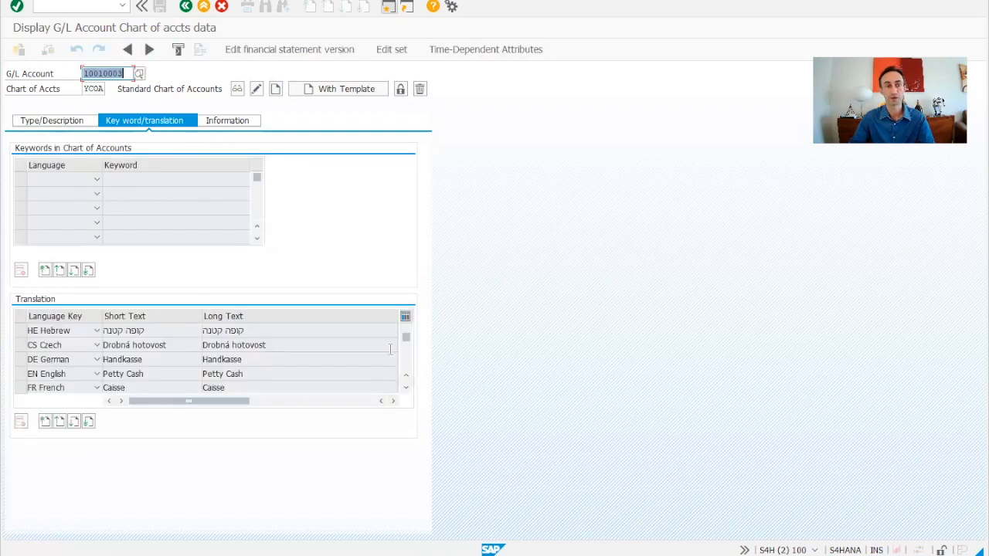
left_click(256, 89)
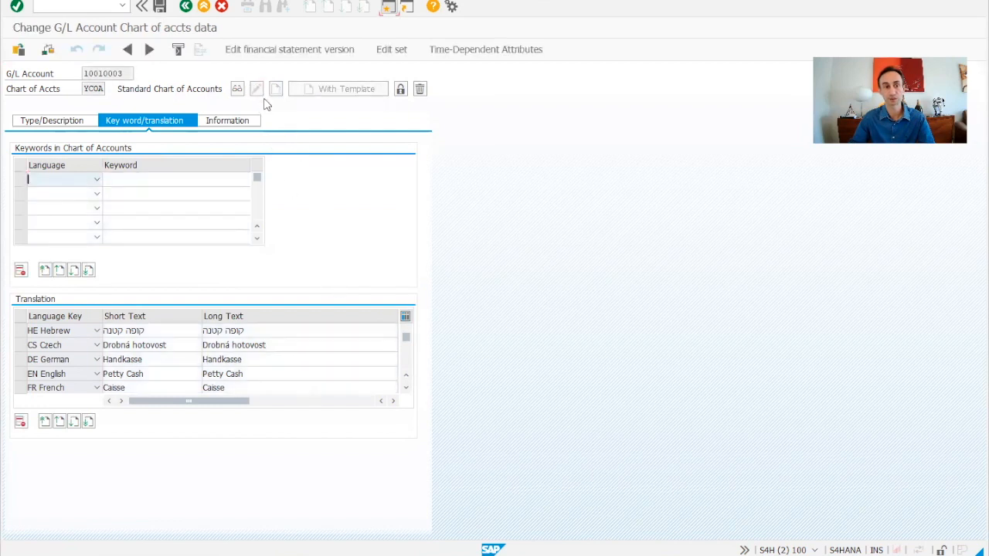
left_click_drag(406, 338, 405, 328)
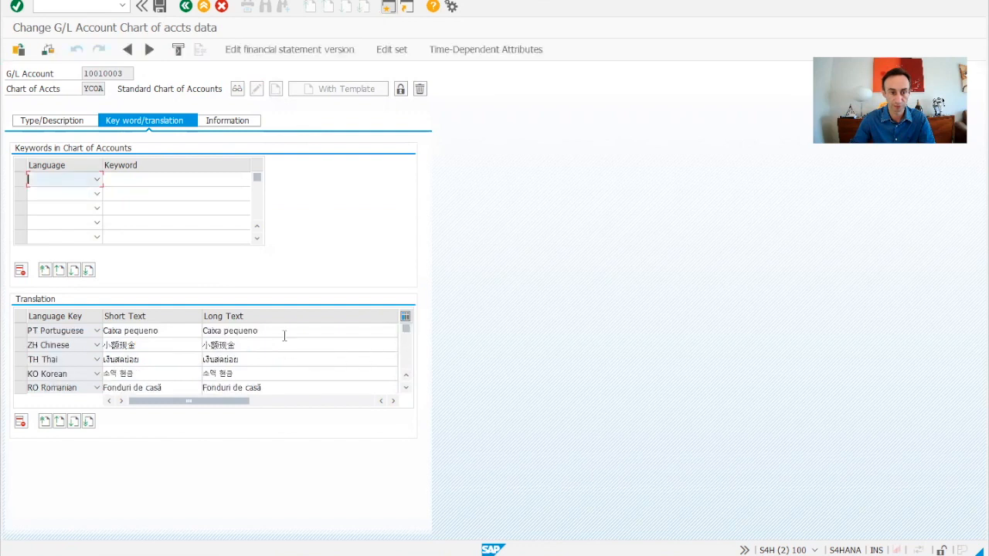
left_click(285, 335)
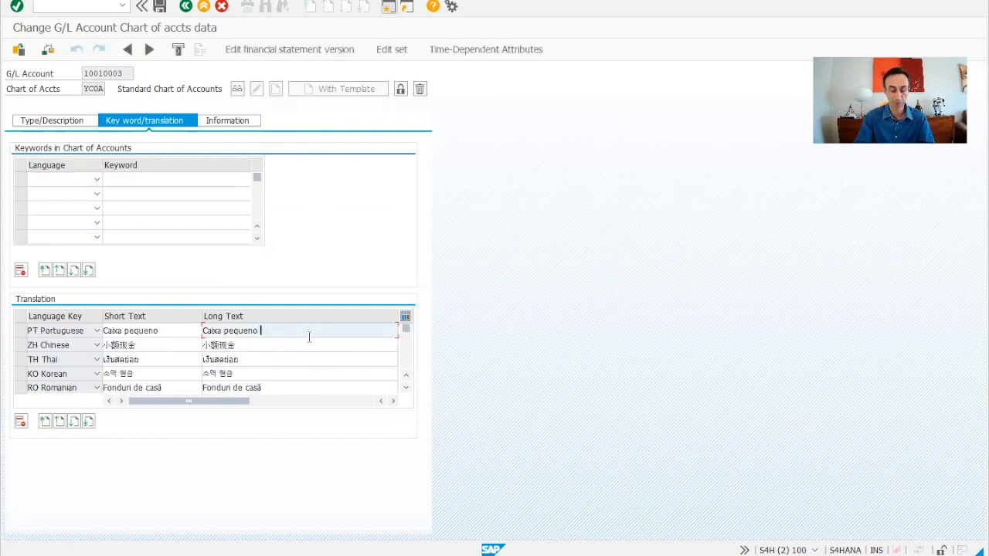
left_click(169, 330)
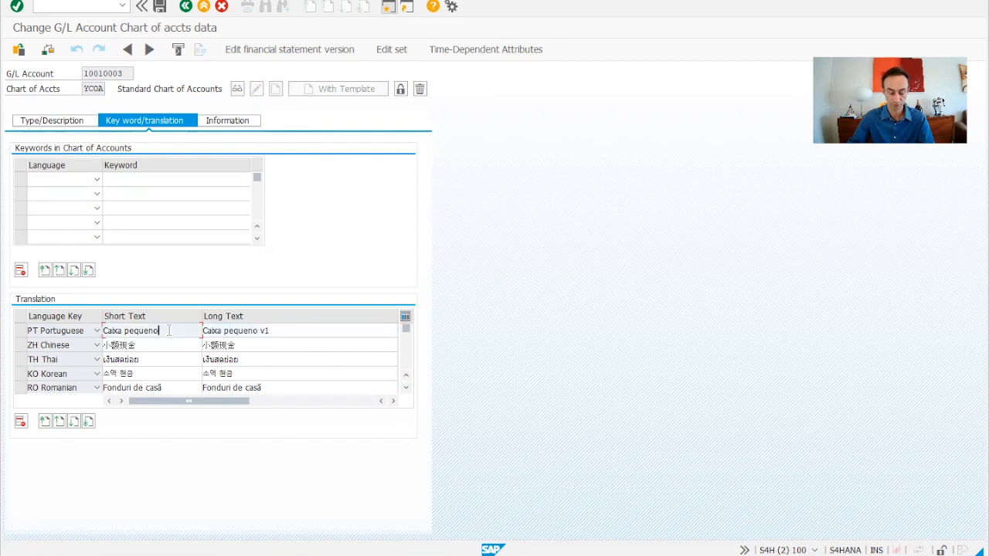
- Set the English short and long texts to "Petty Cash v1", save the account and check its maintenance-language description
left_click(407, 359)
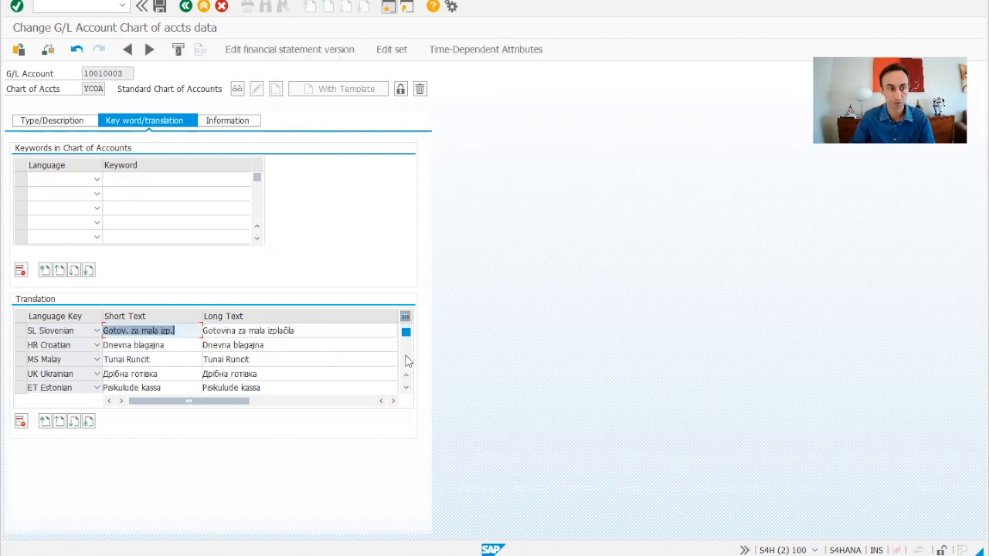
left_click(407, 360)
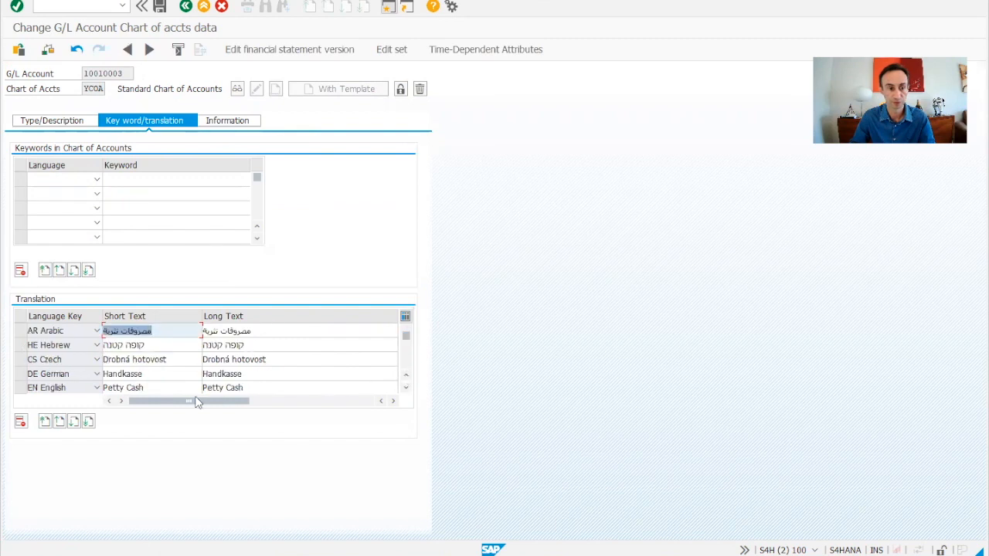
left_click(296, 390)
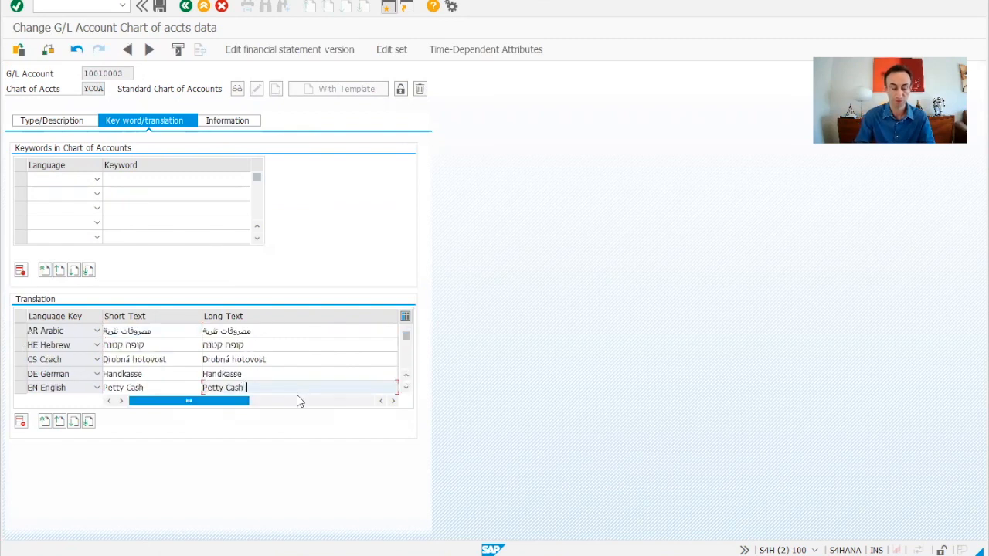
left_click(172, 387)
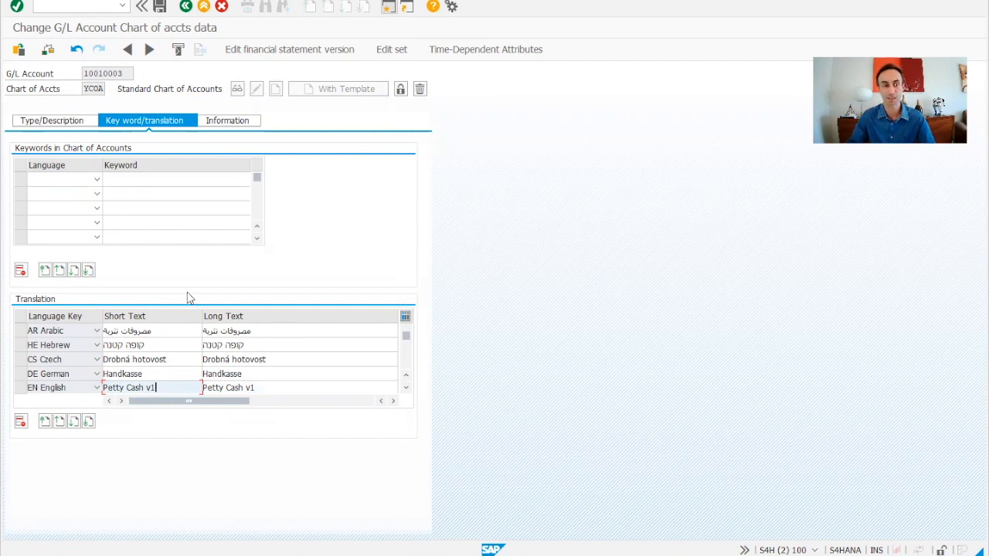
left_click(160, 6)
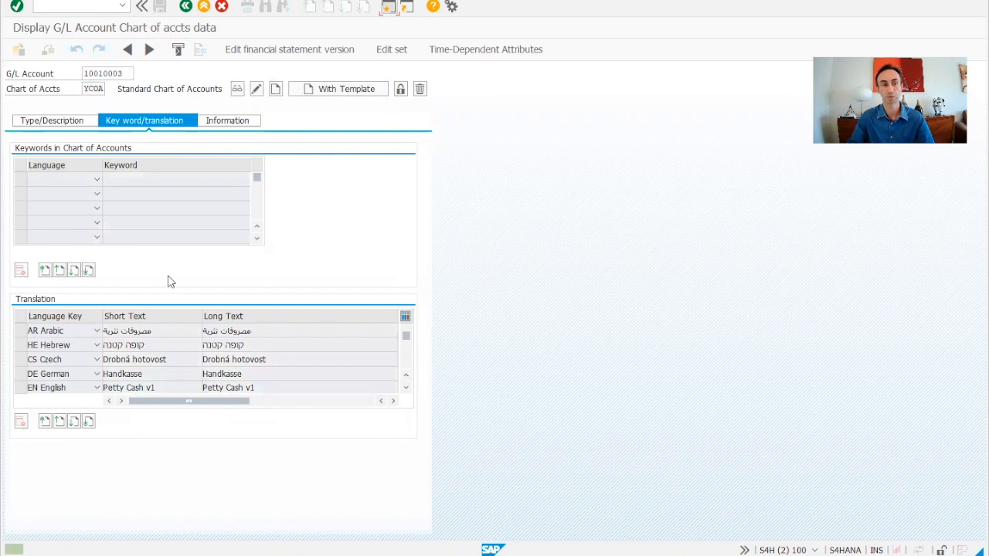
left_click(44, 120)
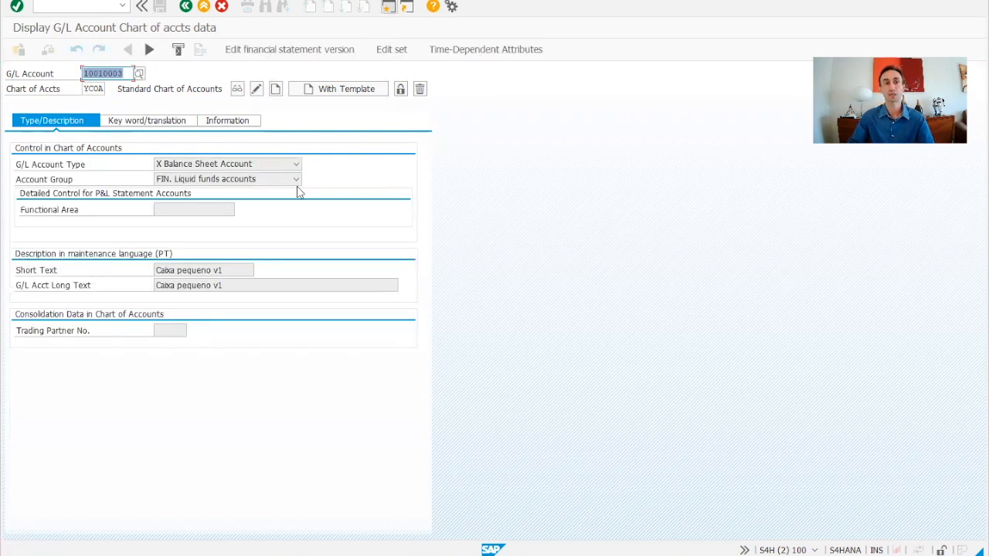
- Open central G/L account processing (FS00) and display account 10010000 for company code DE99
left_click(187, 7)
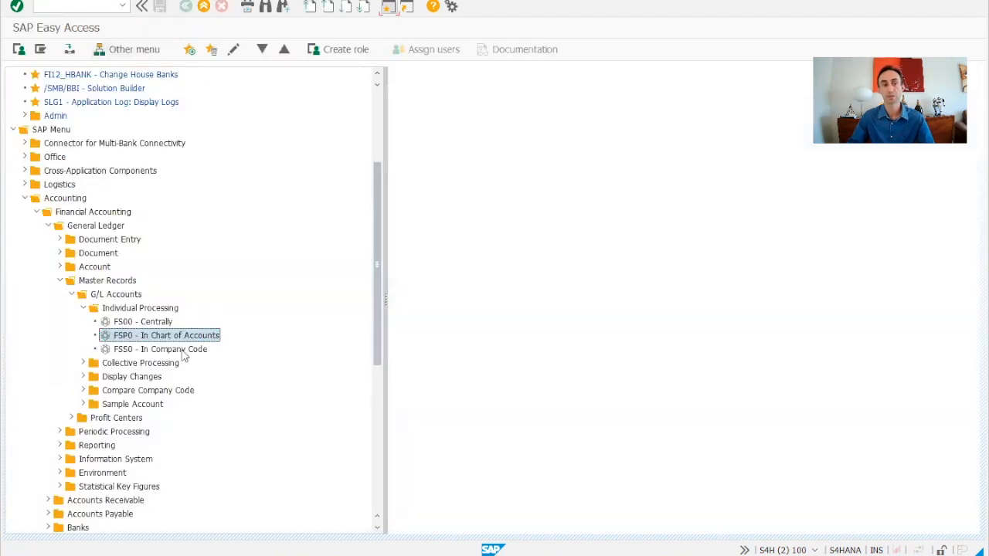
left_click(182, 352)
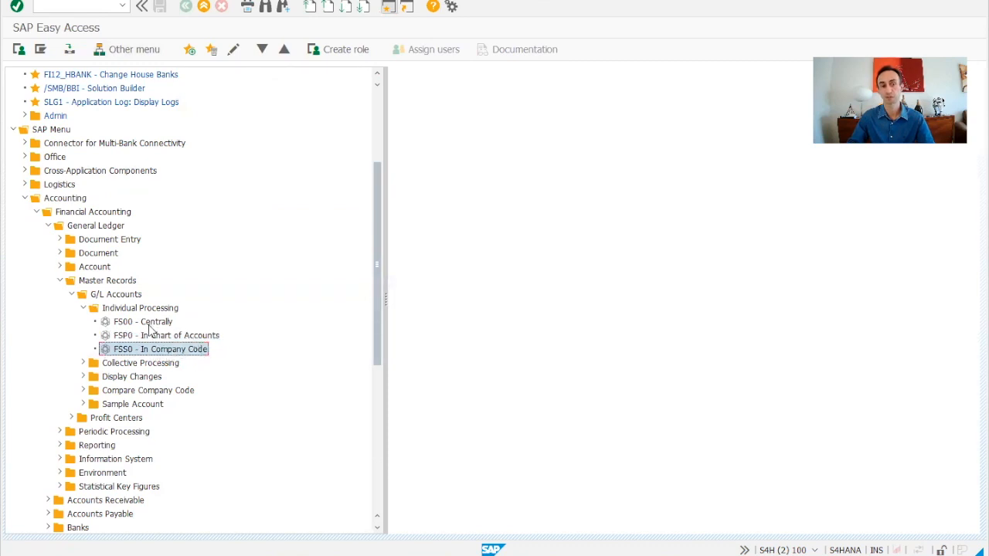
left_click(155, 323)
double_click(157, 323)
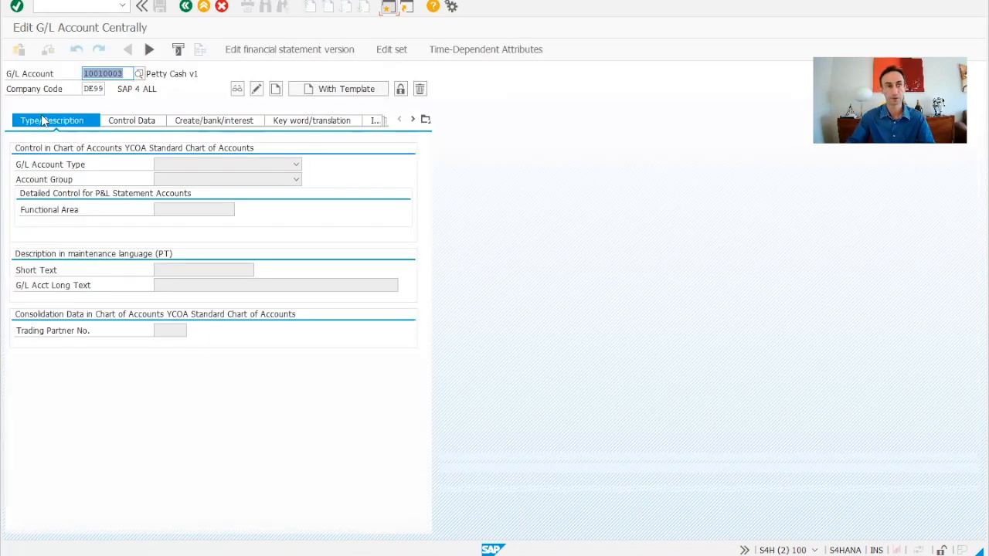
type("10010000")
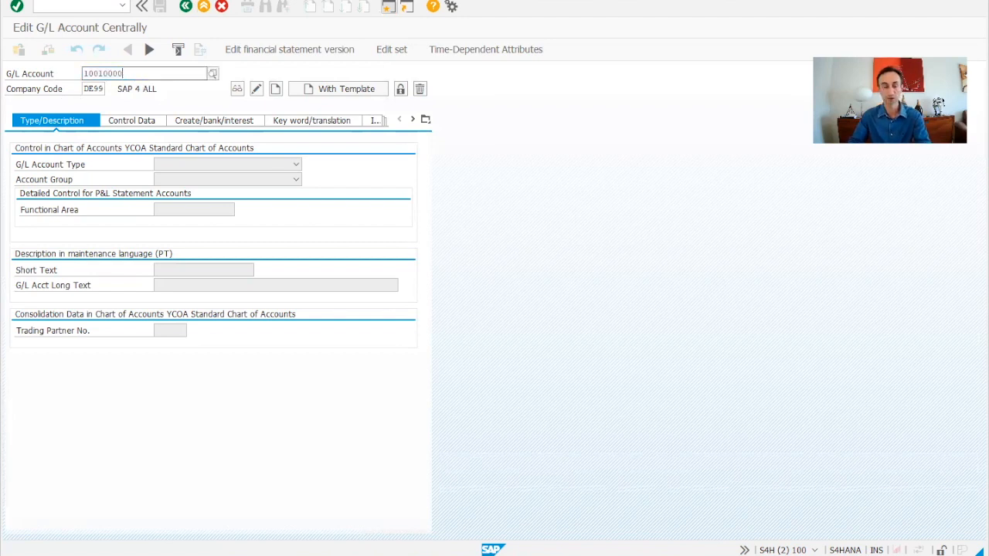
key("Return")
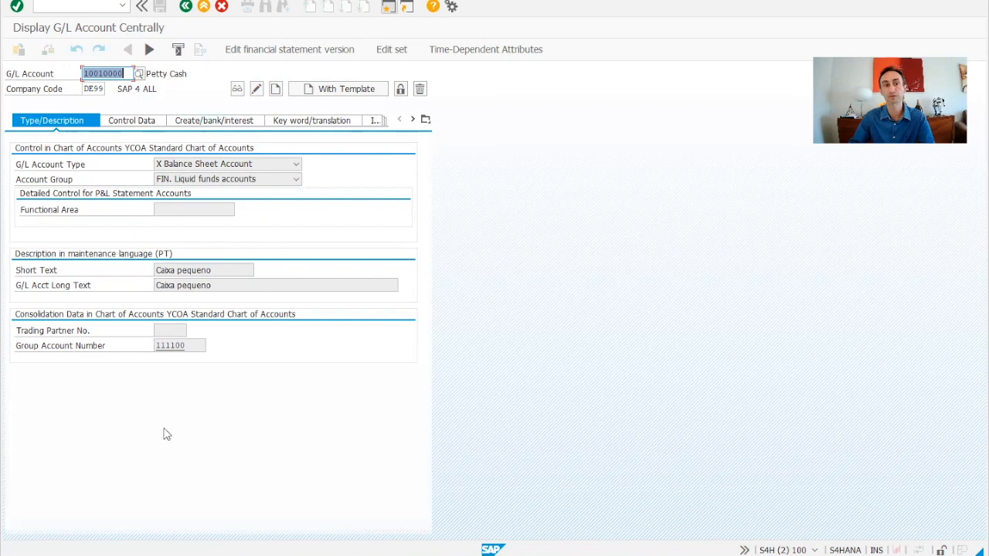
- Look through the control data, the keywords and translations, and the type and description of the Petty Cash account
left_click(129, 125)
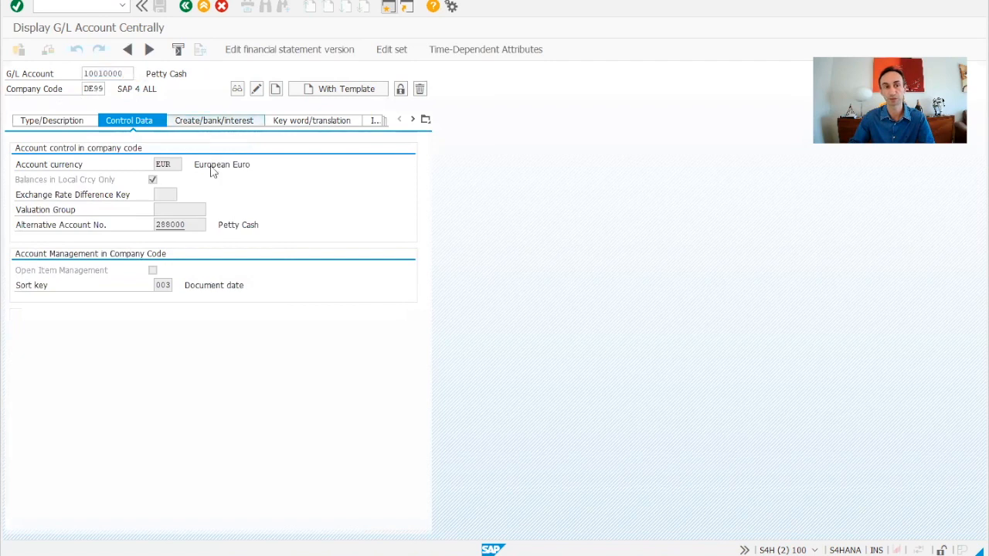
left_click(304, 123)
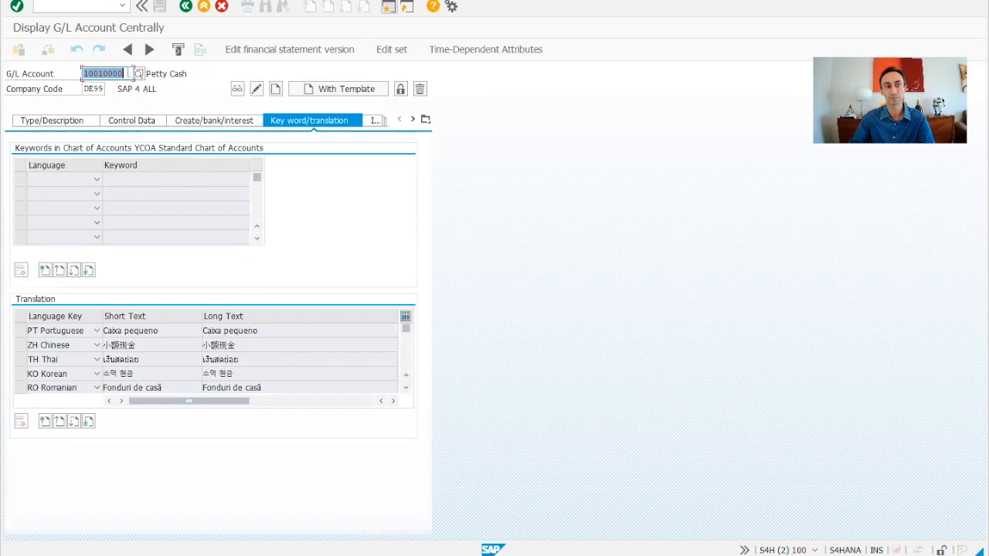
left_click(51, 121)
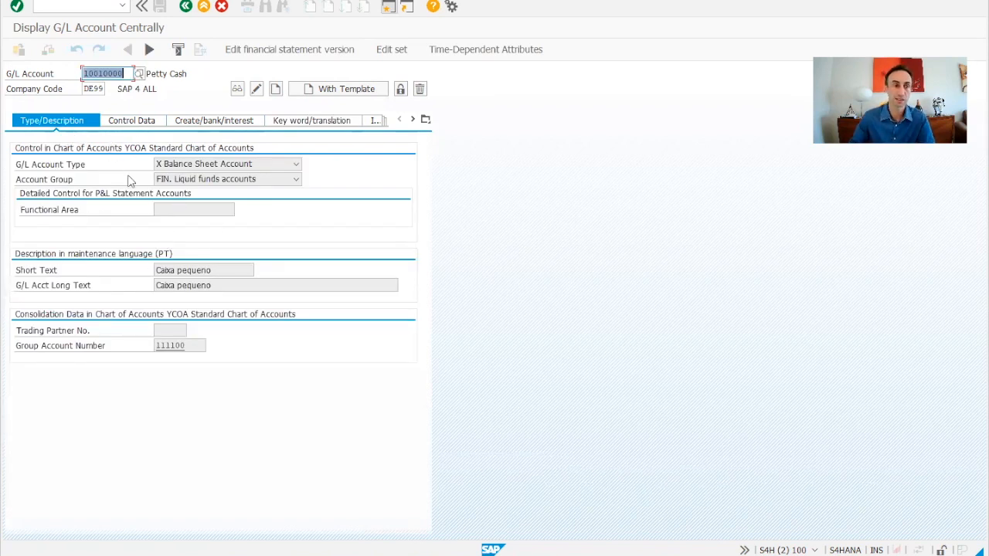
- Examine the account currency and the alternative account number in the Petty Cash account's company code control data
left_click(117, 122)
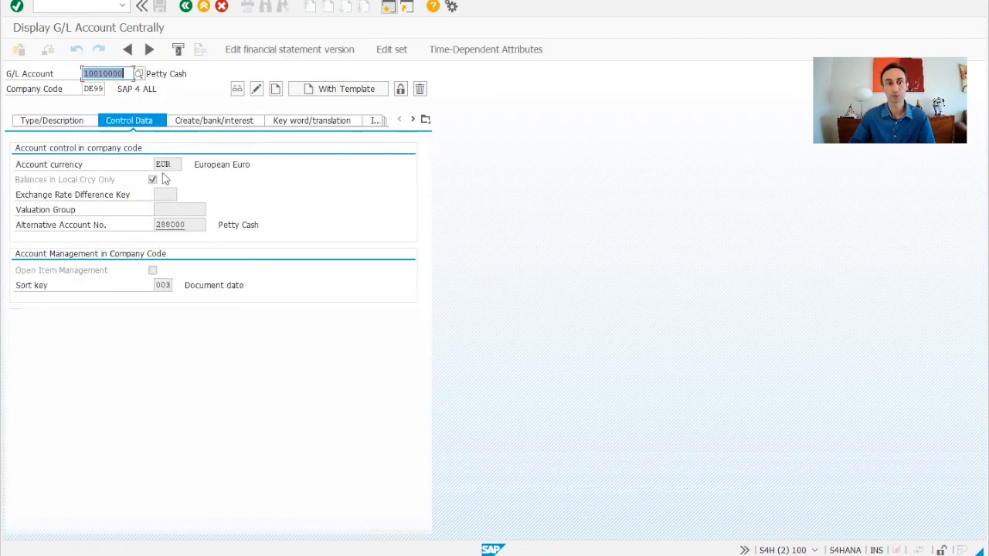
left_click(177, 164)
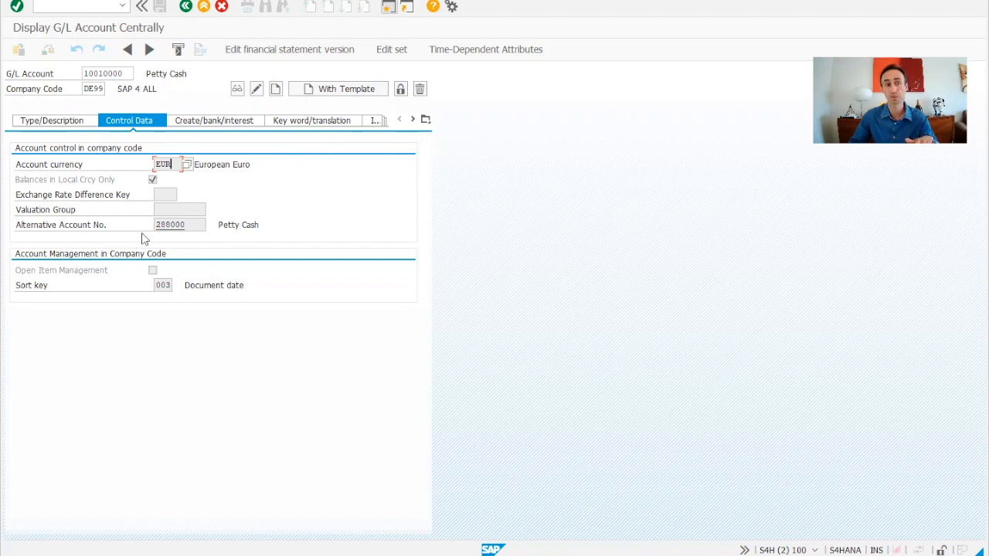
left_click(176, 226)
double_click(176, 226)
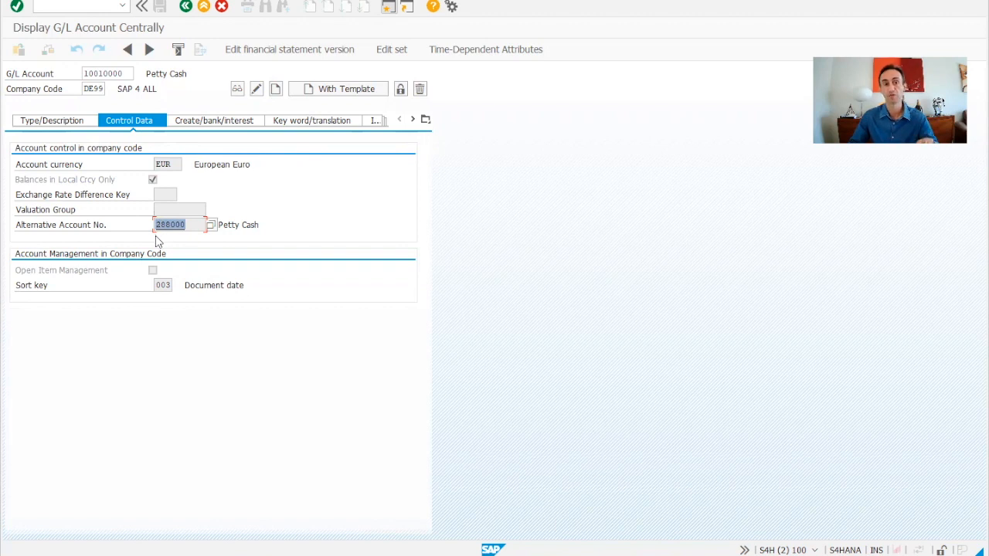
left_click(182, 269)
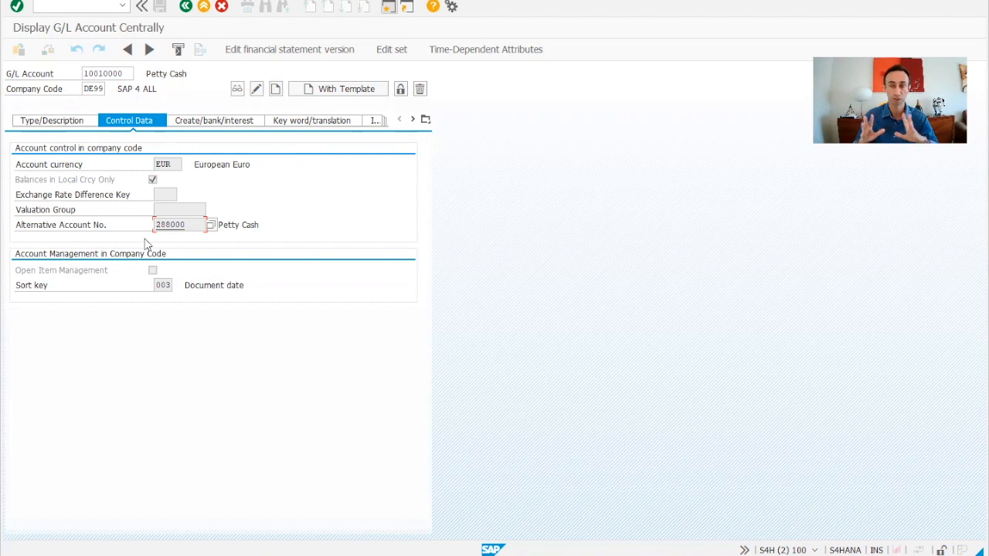
- Examine the Petty Cash account's field status group and the entry settings of its General data fields, and return to the account
left_click(210, 121)
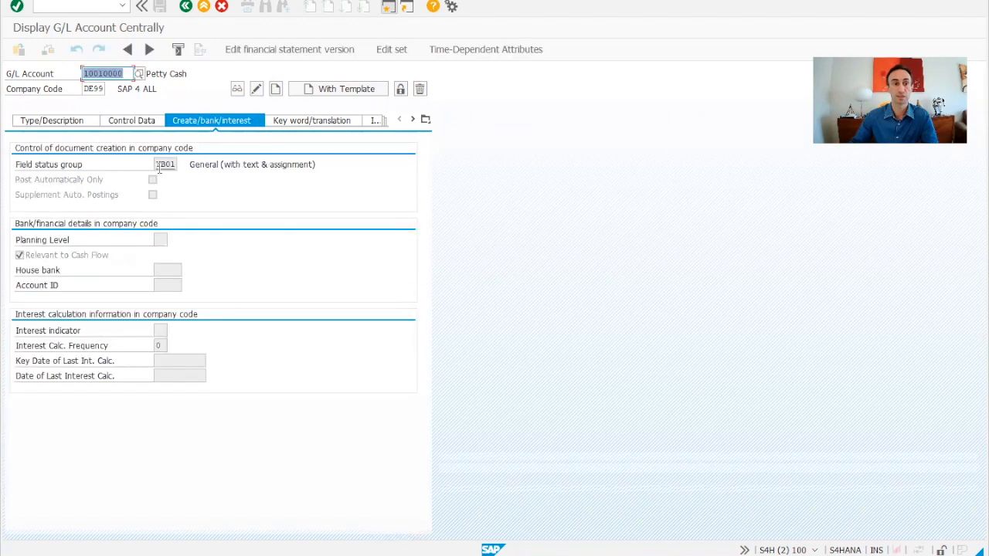
left_click(160, 164)
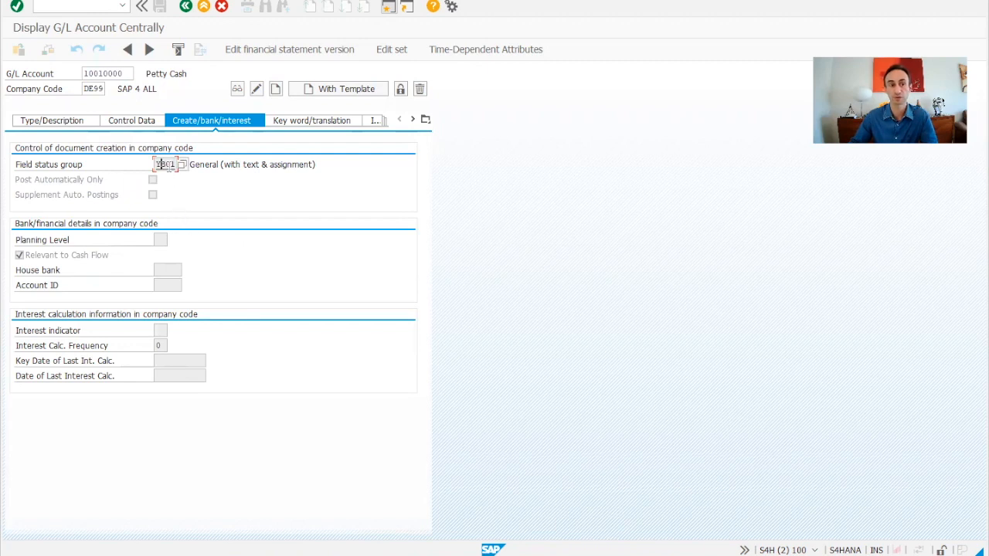
double_click(166, 165)
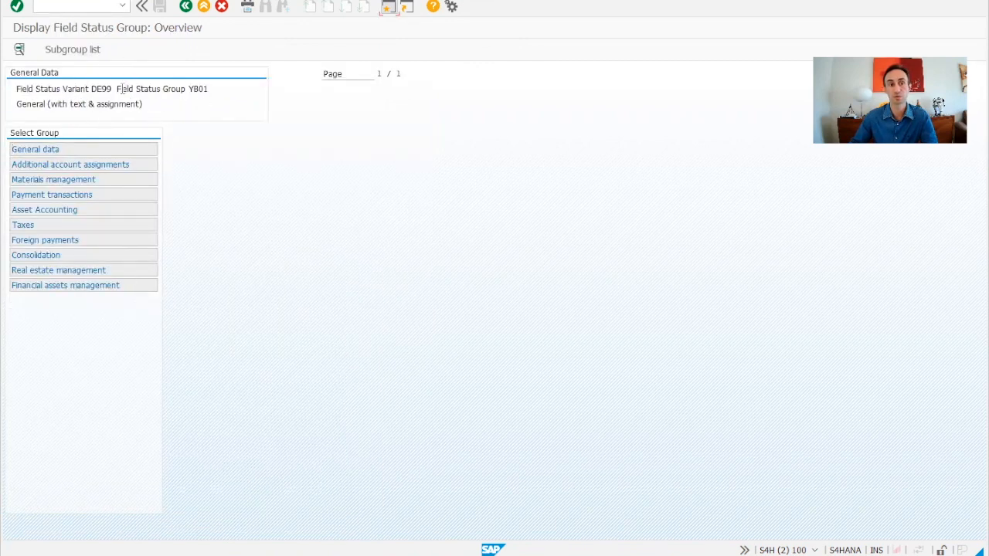
left_click_drag(116, 88, 85, 89)
double_click(53, 150)
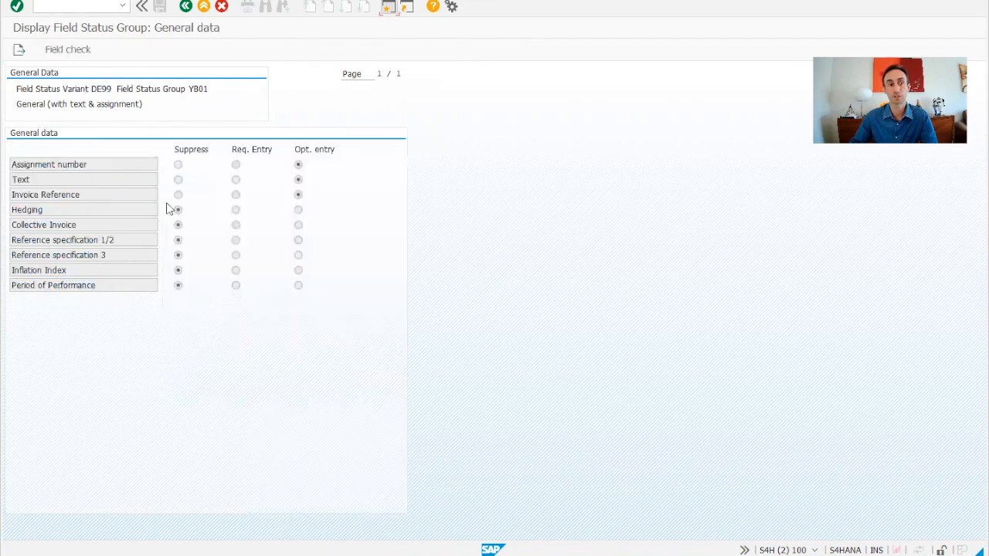
left_click(186, 8)
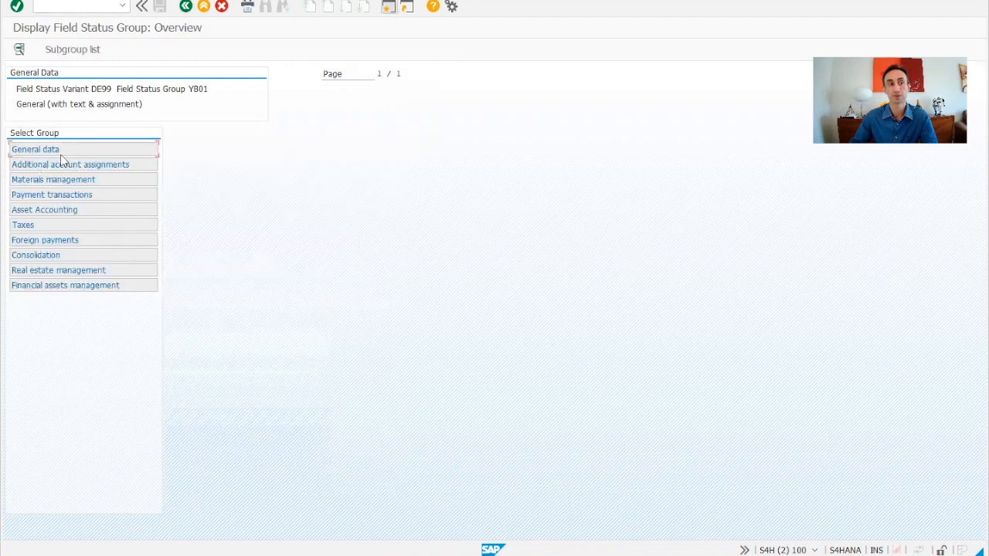
double_click(61, 154)
left_click(187, 7)
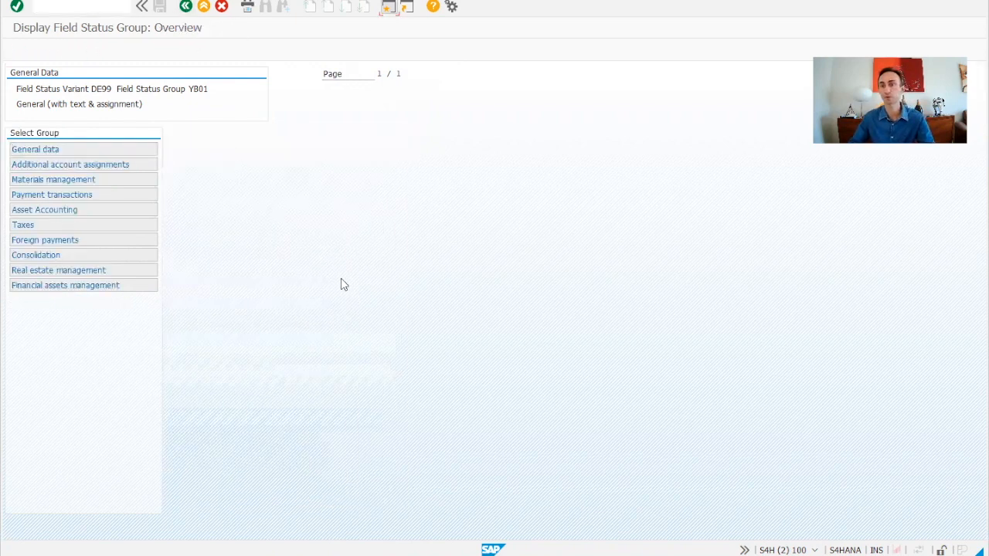
key("F3")
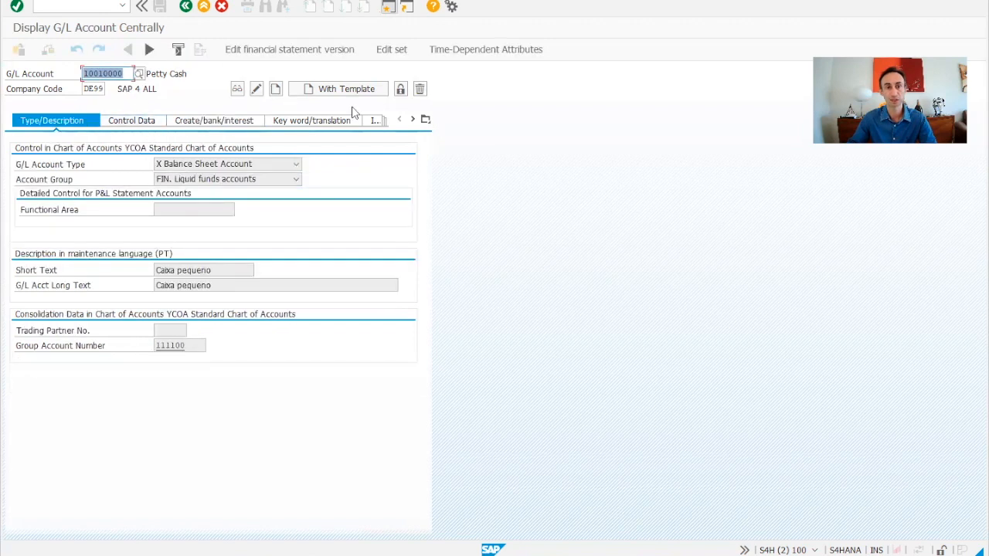
- Search for G/L accounts in company code DE99 by account type P, Primary Costs or Revenue
left_click(138, 73)
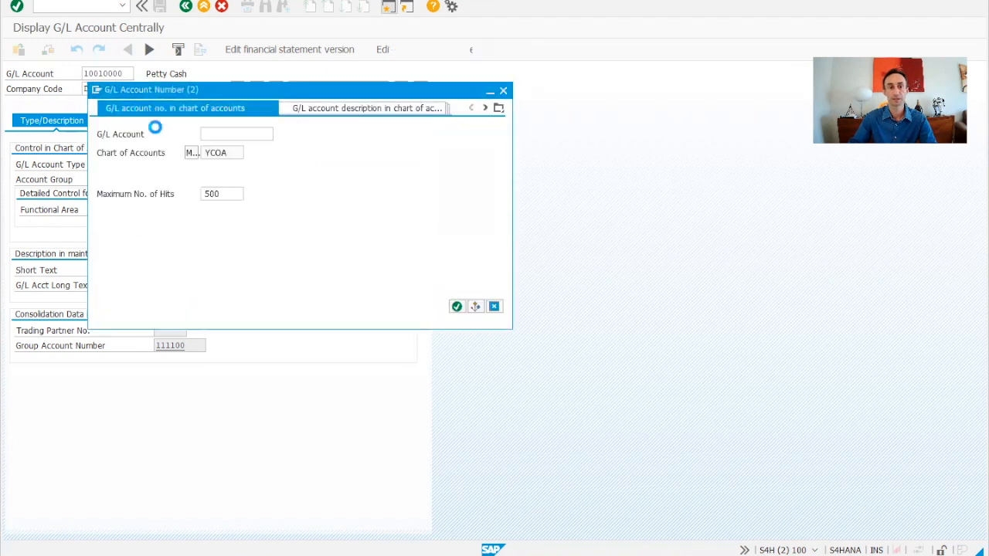
left_click(498, 109)
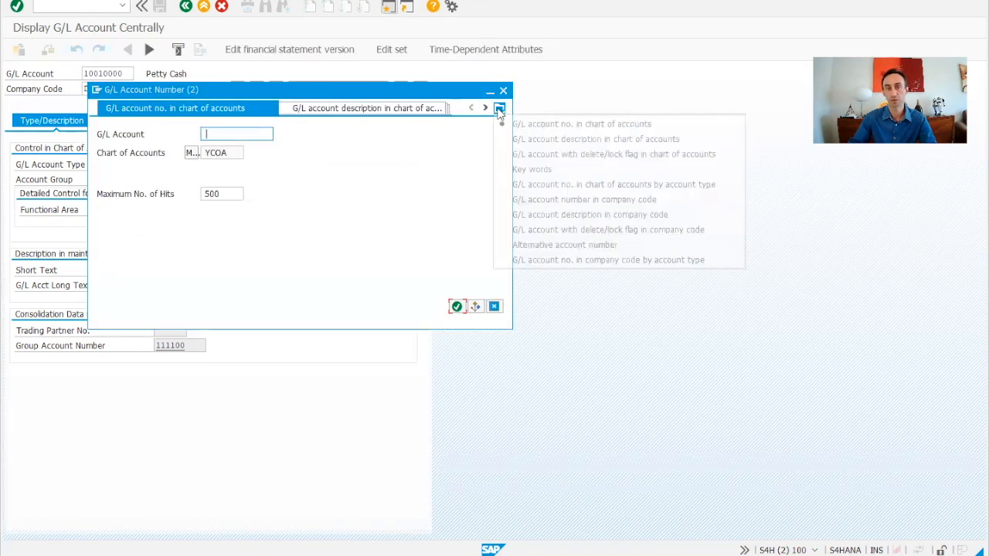
left_click(617, 260)
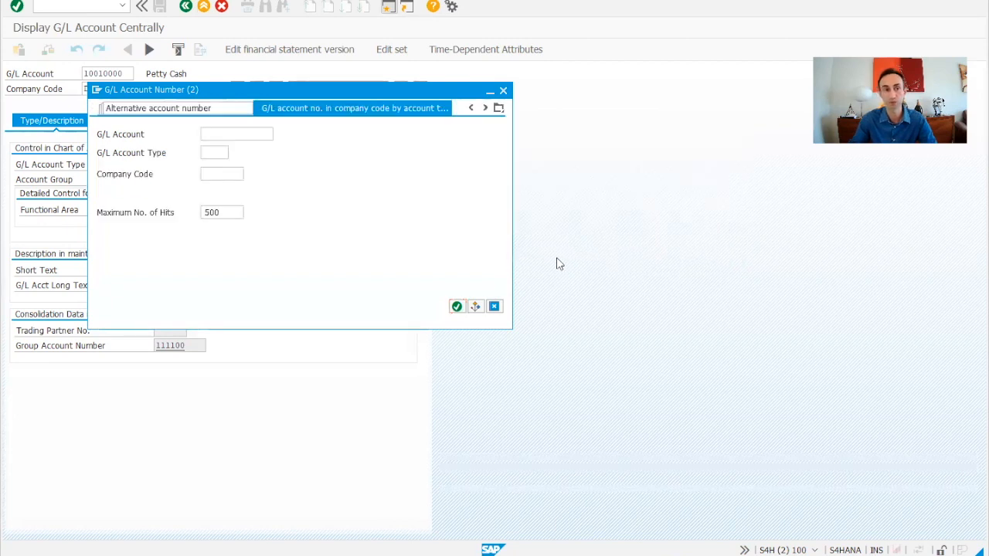
left_click(216, 153)
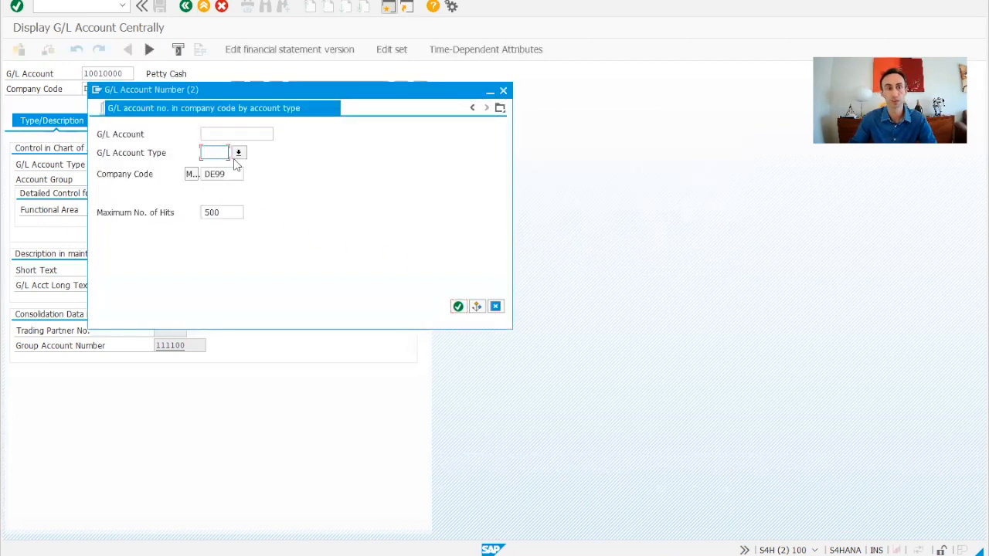
left_click(238, 153)
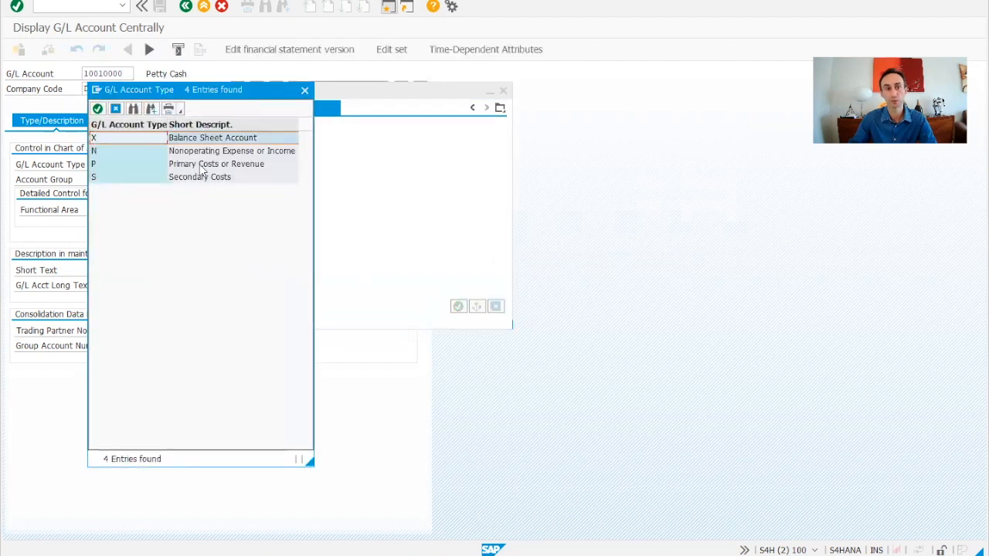
left_click(203, 166)
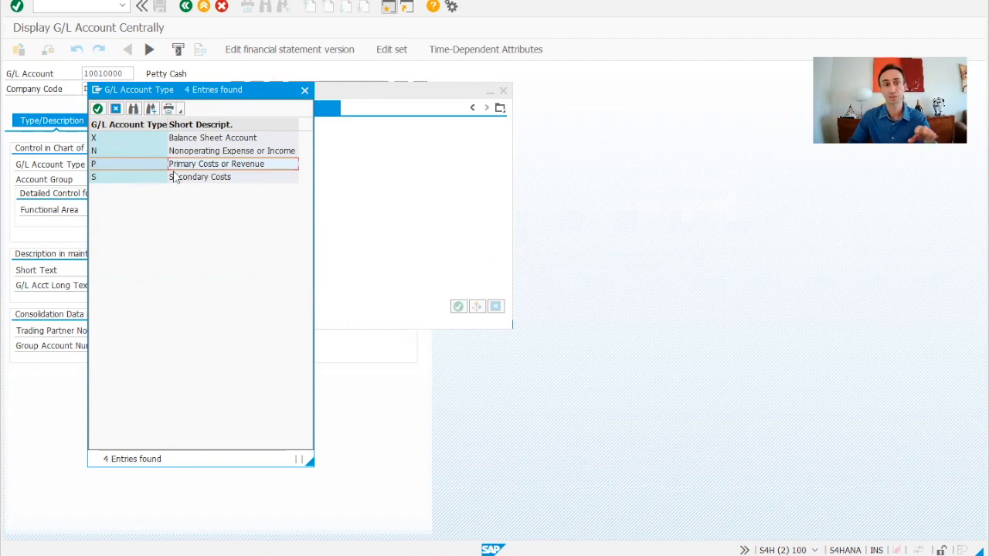
double_click(198, 171)
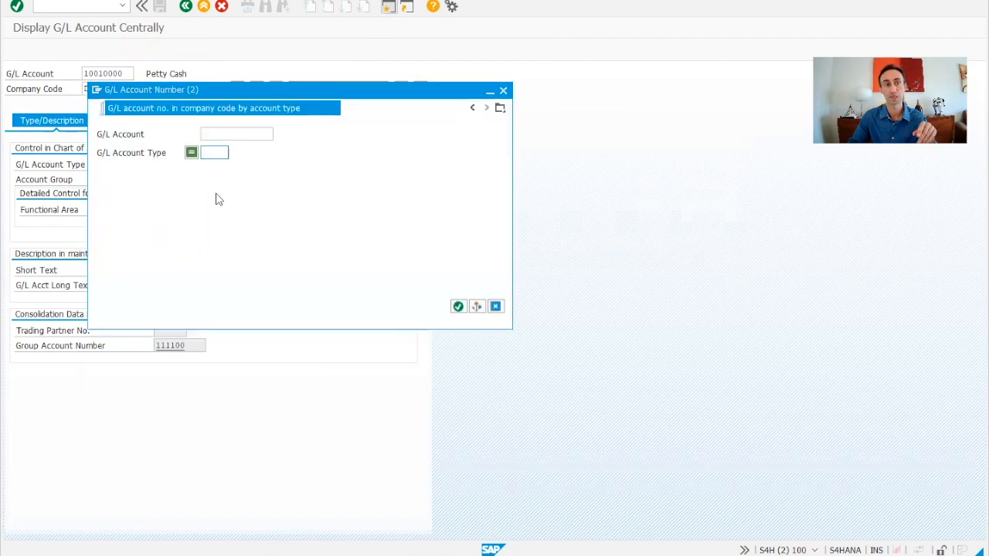
left_click(461, 313)
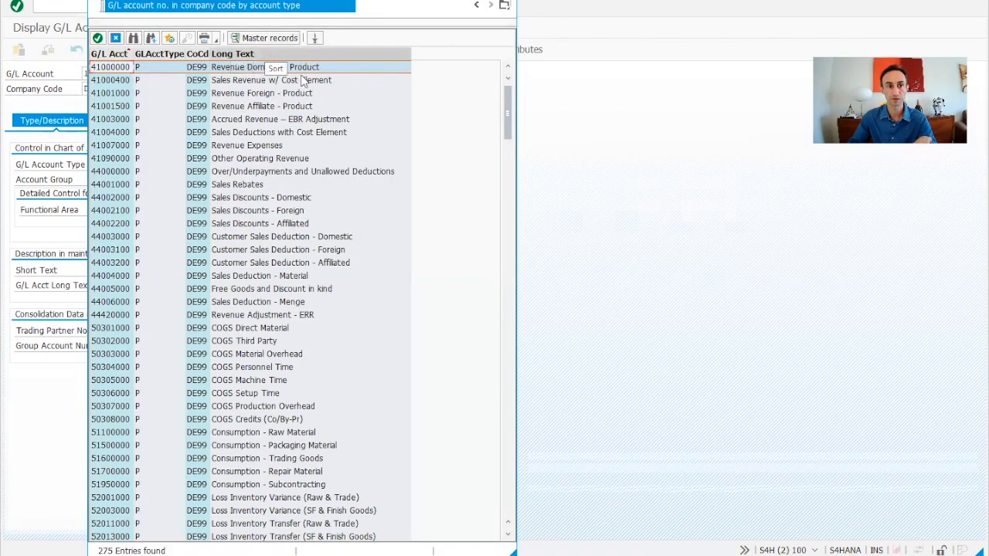
- Browse the list of primary cost and revenue accounts and display account 52541500
scroll(379, 252, "down", 4)
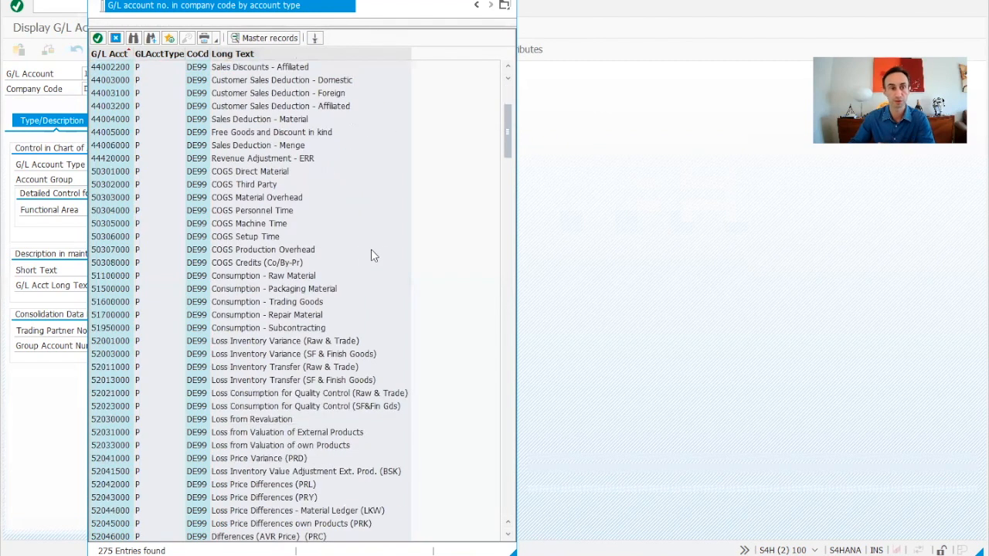
scroll(371, 255, "down", 15)
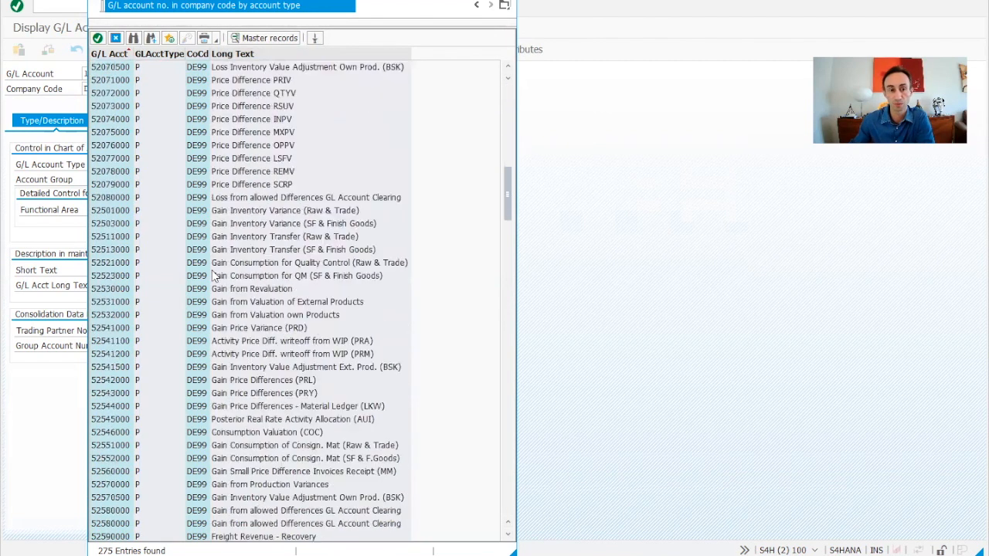
scroll(216, 282, "down", 3)
double_click(111, 238)
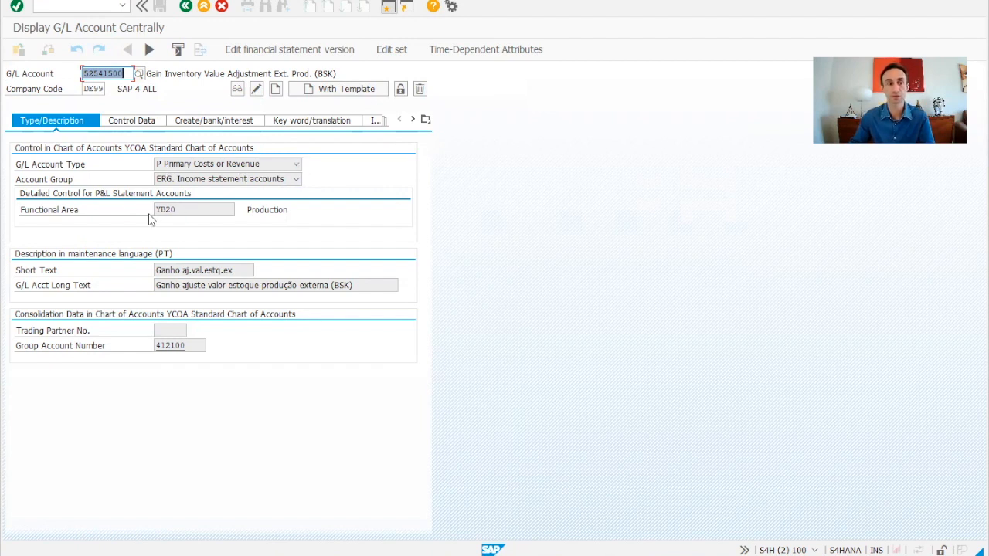
- Examine the functional area and control data of account 52541500, including the available tax category options
key("Tab")
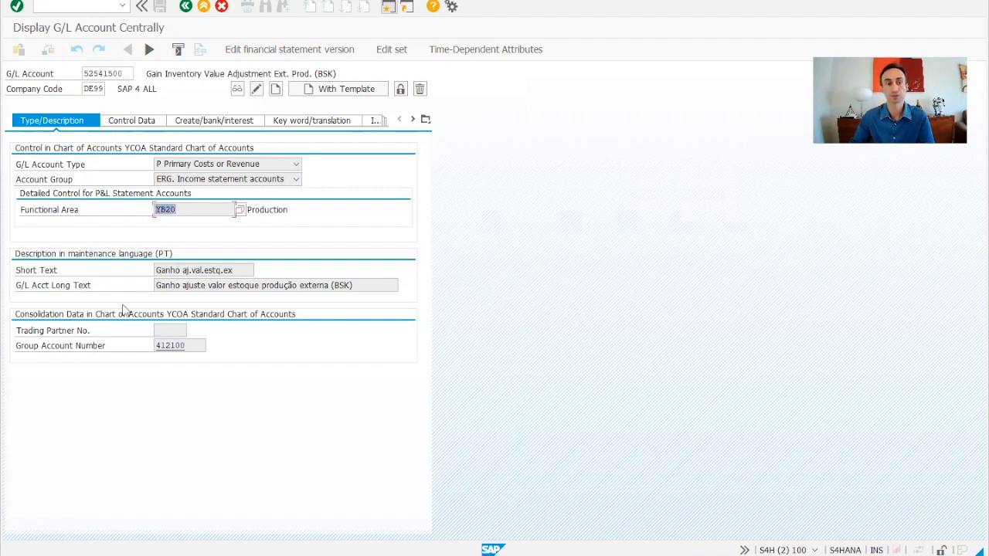
left_click(141, 123)
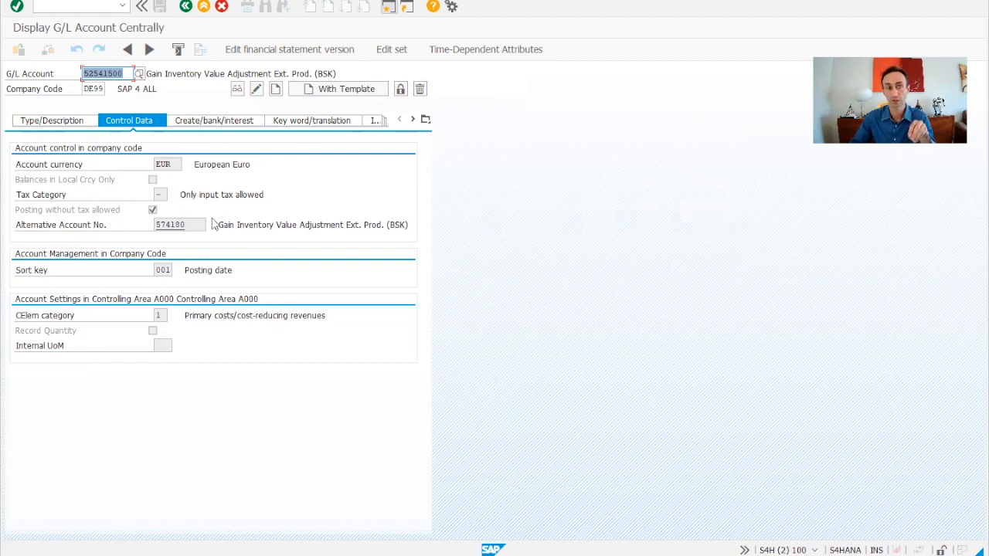
left_click(160, 195)
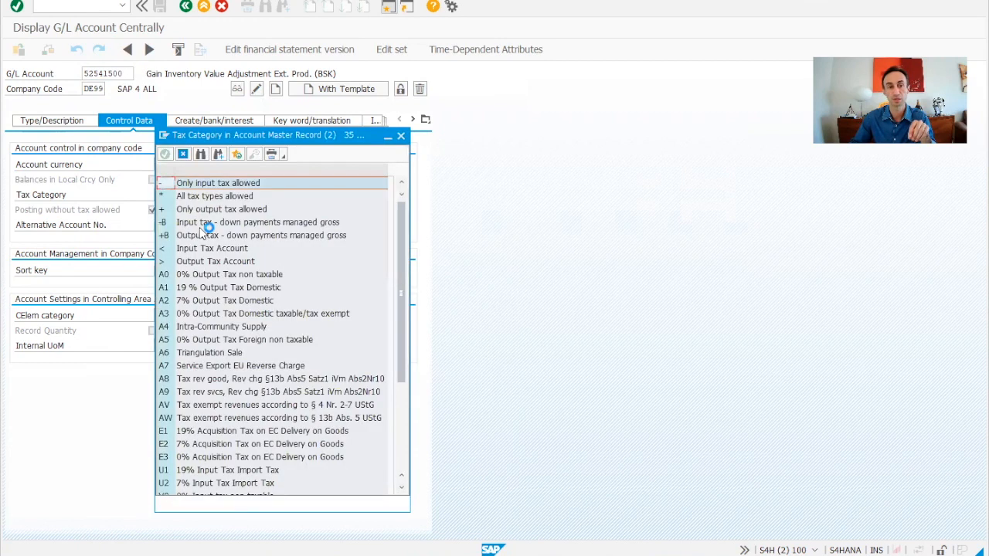
left_click(215, 199)
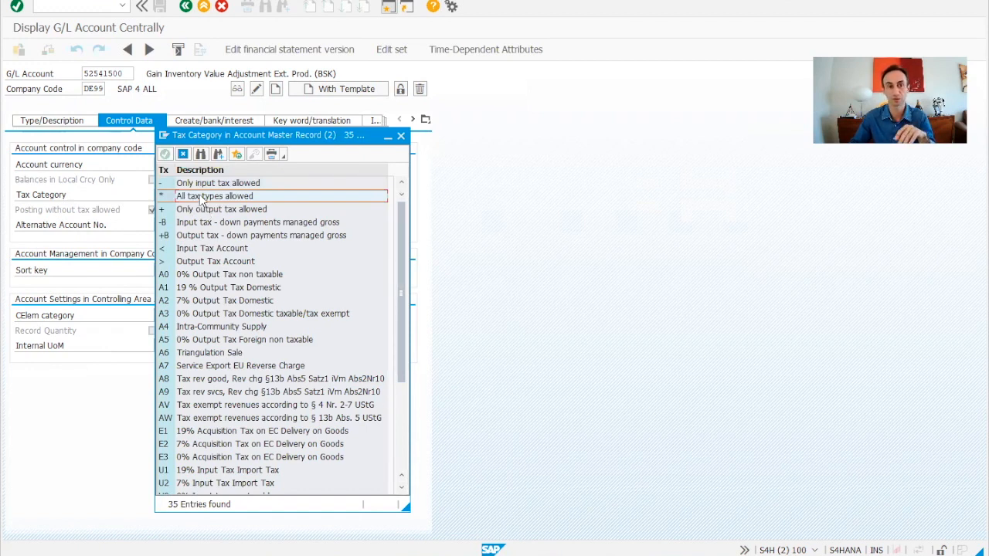
left_click(207, 188)
left_click(208, 212)
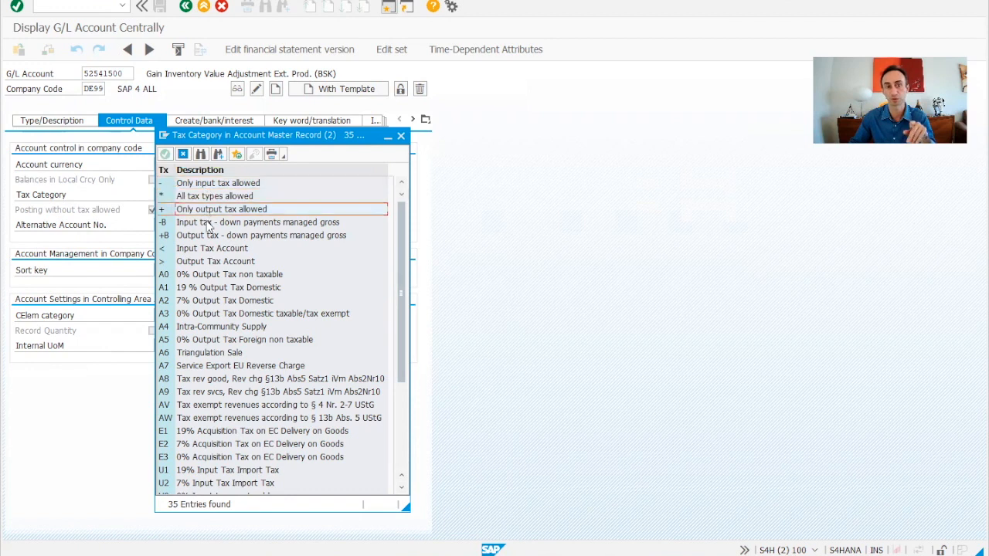
left_click(400, 137)
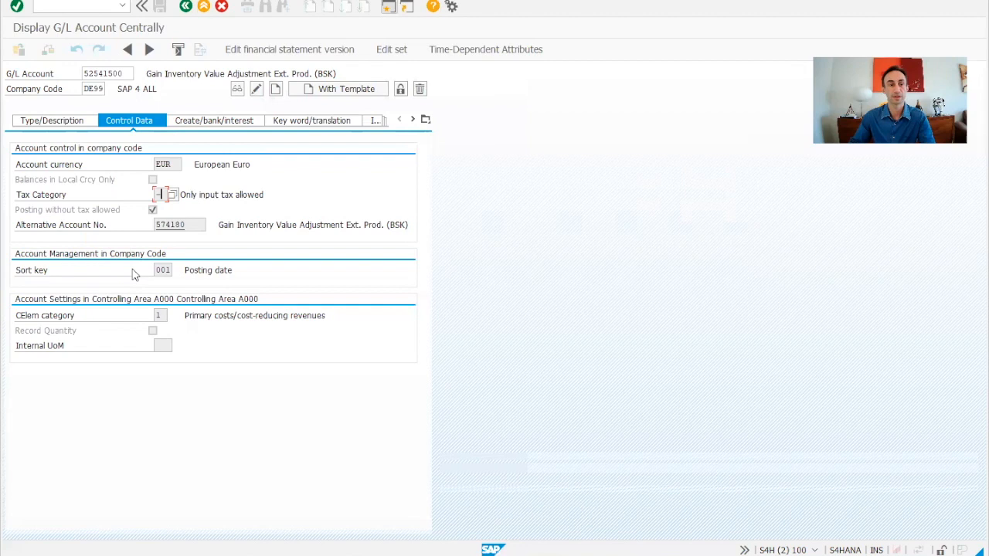
- Check the field status group of account 52541500 and look through the available account groups
left_click(207, 121)
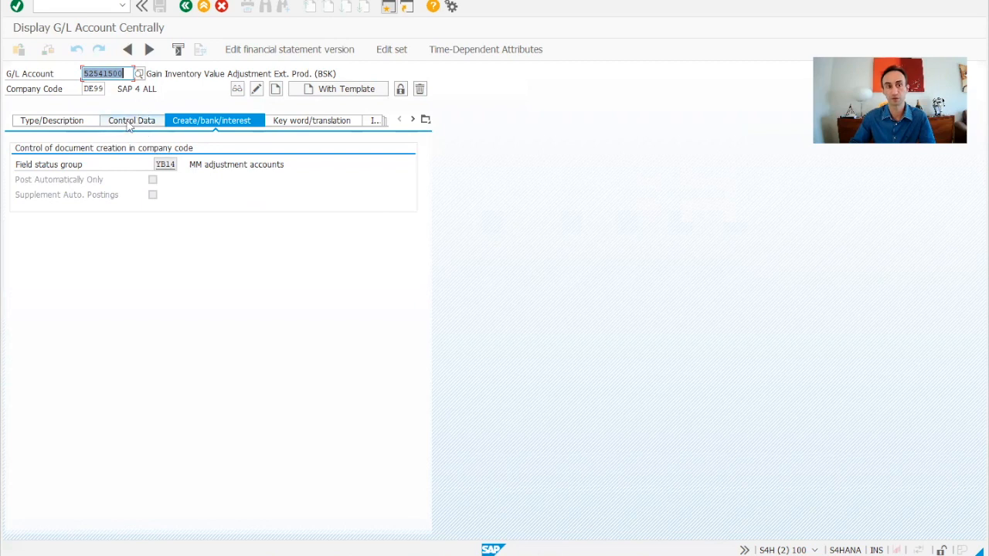
left_click(62, 126)
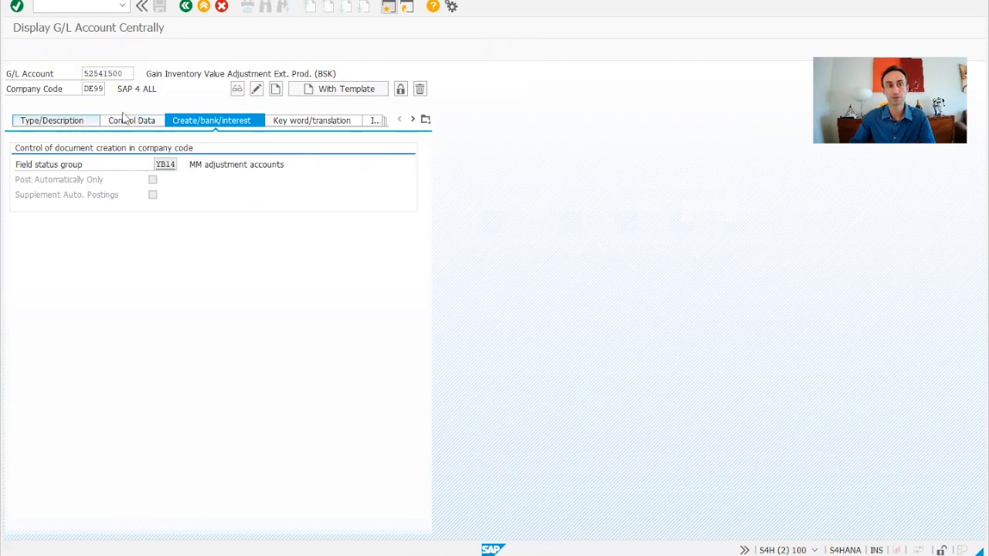
left_click(295, 179)
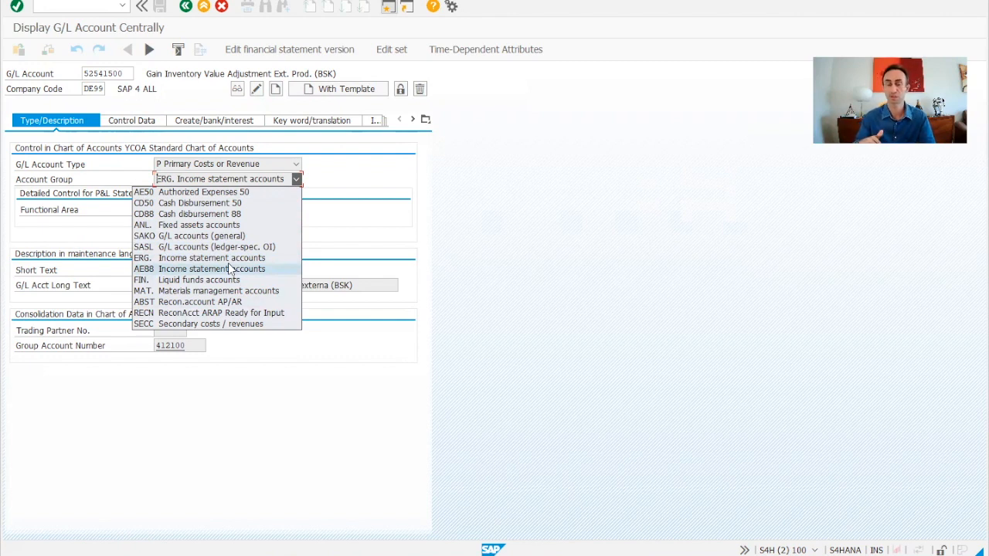
left_click(355, 234)
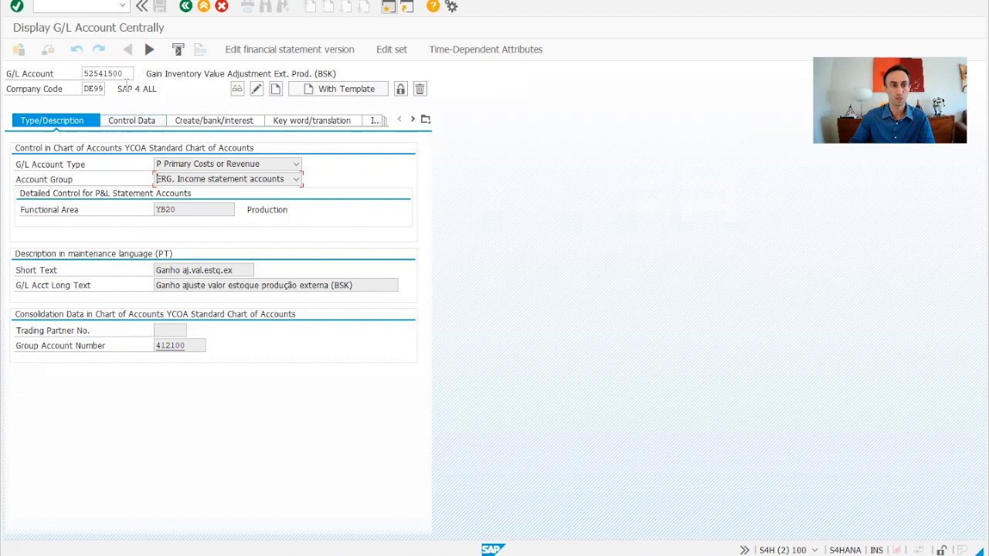
- Replace the G/L account number with 10010000 and display that account for company code DE99
left_click_drag(125, 73, 98, 68)
key("BackSpace")
key("BackSpace")
key("BackSpace")
key("BackSpace")
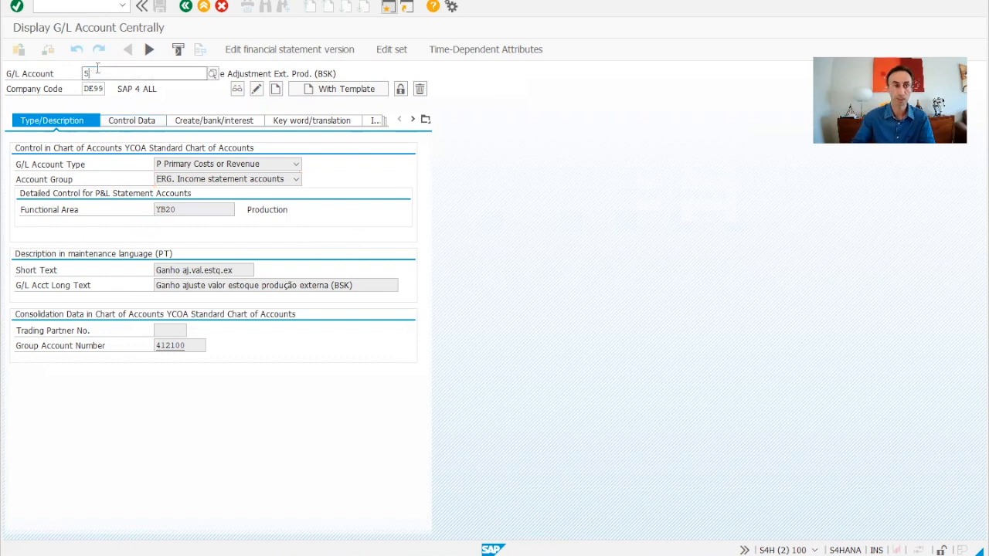
left_click(97, 71)
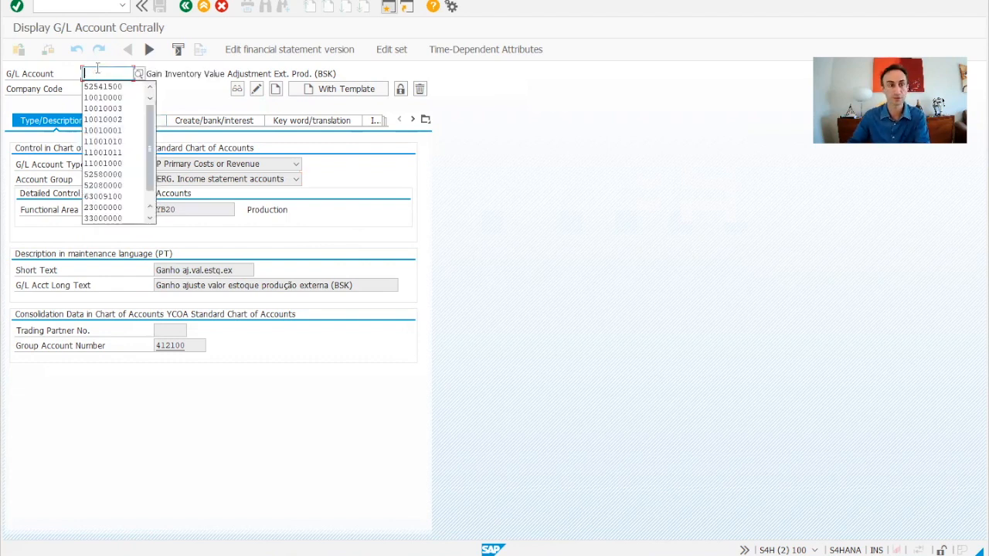
left_click(102, 98)
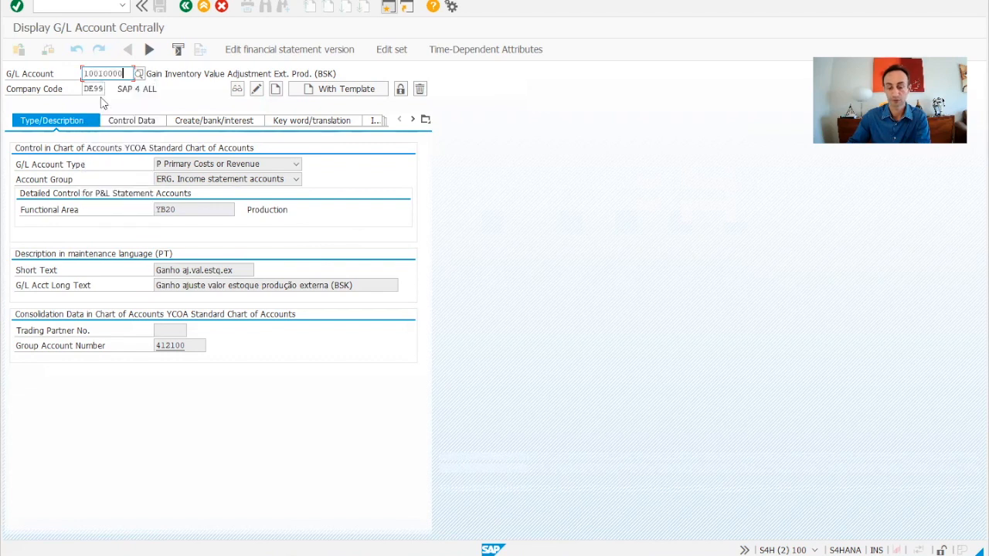
key("Return")
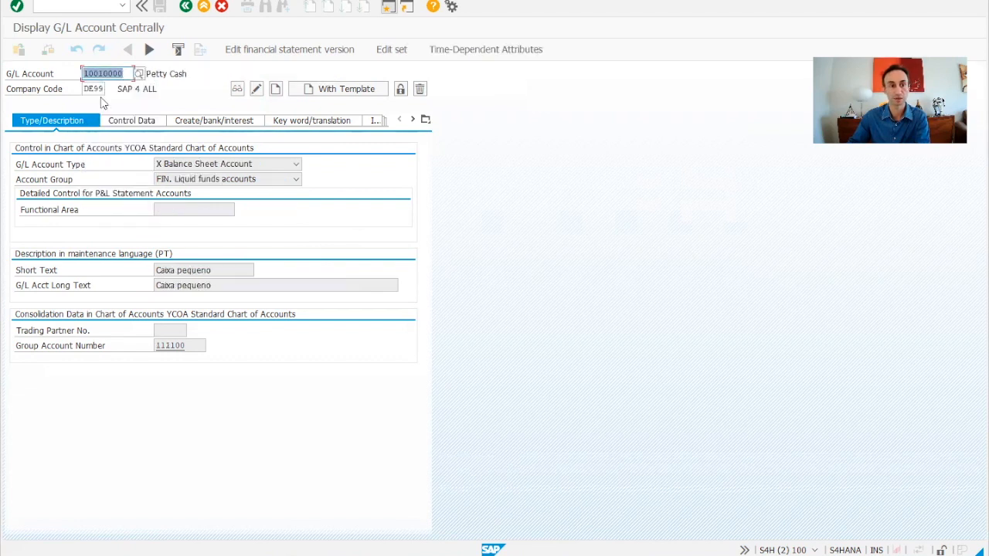
- Open the account's control data and switch the display to account 10010001 for comparison
left_click(121, 124)
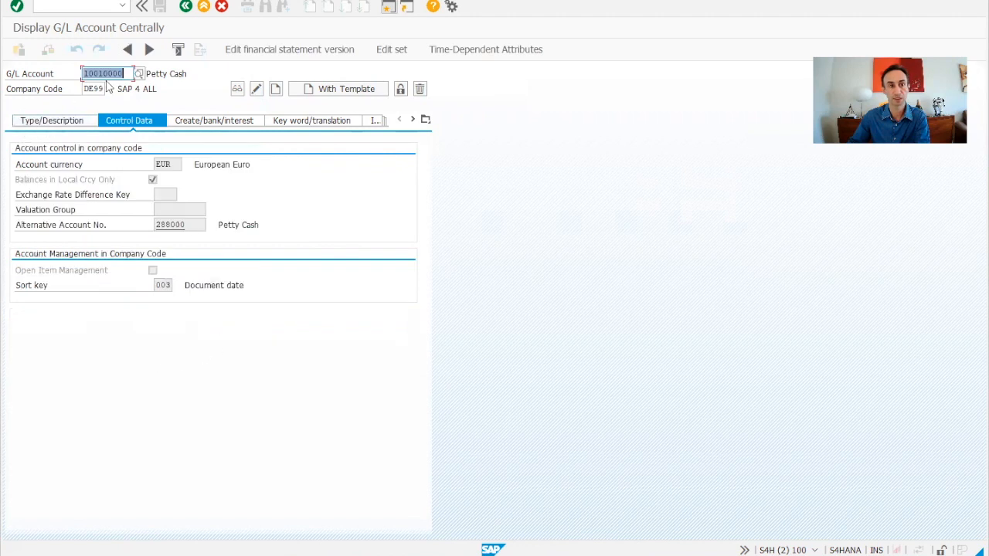
left_click(128, 72)
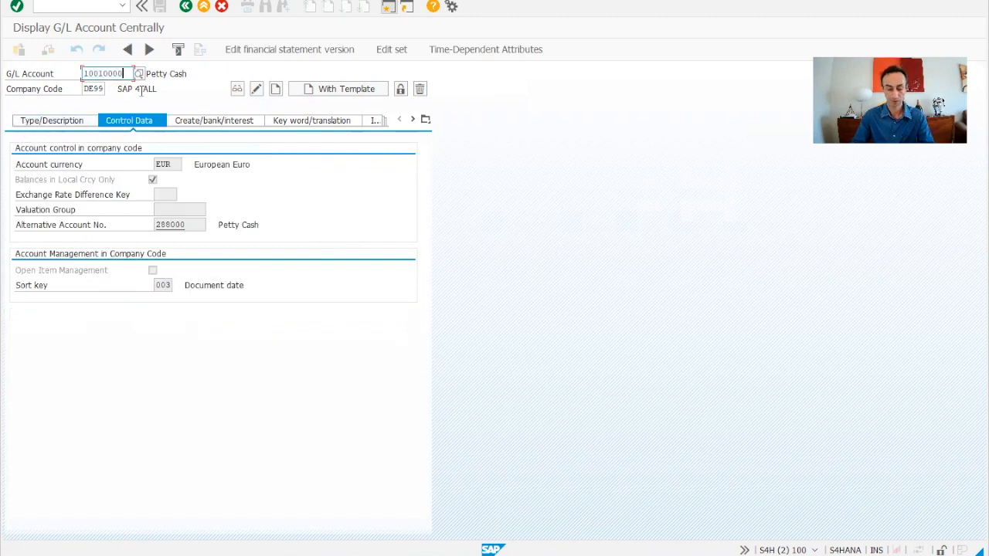
key("BackSpace")
type("1")
key("Return")
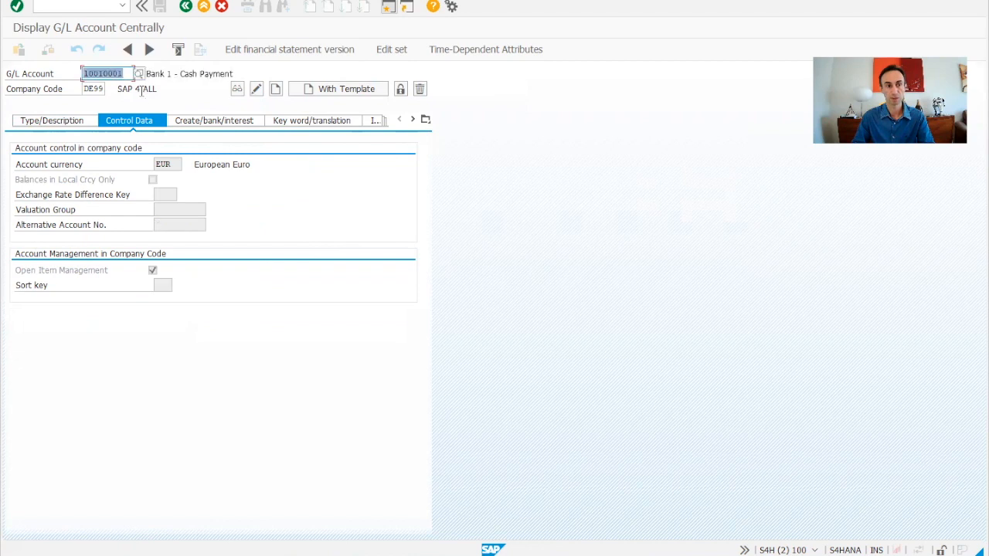
- Review the control data, bank and interest settings, and type and description of account 10010001
left_click(128, 74)
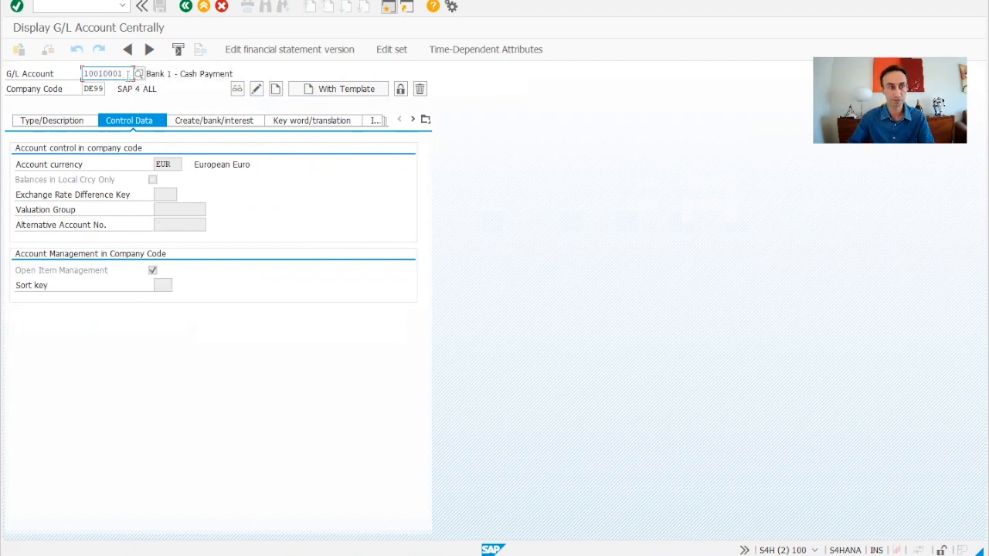
left_click(67, 120)
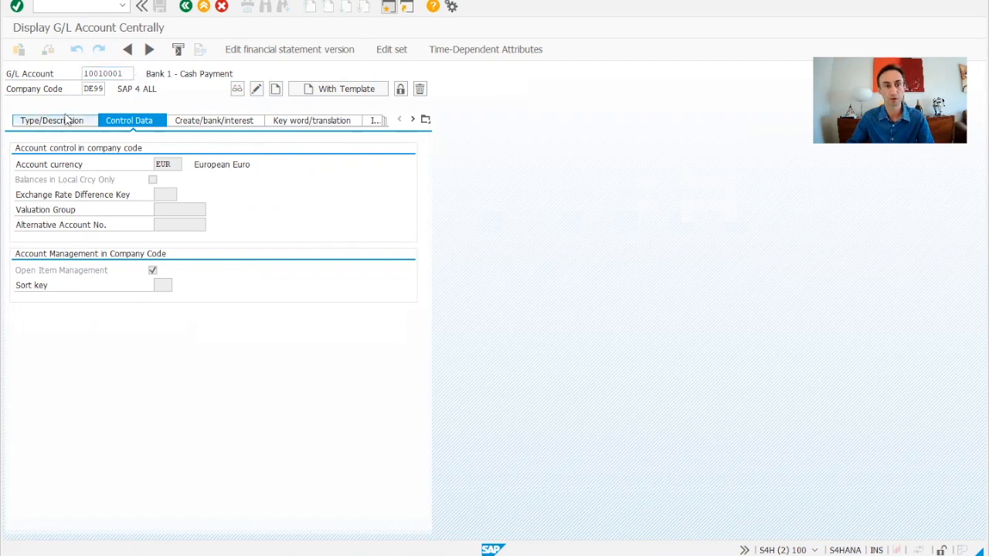
key("Return")
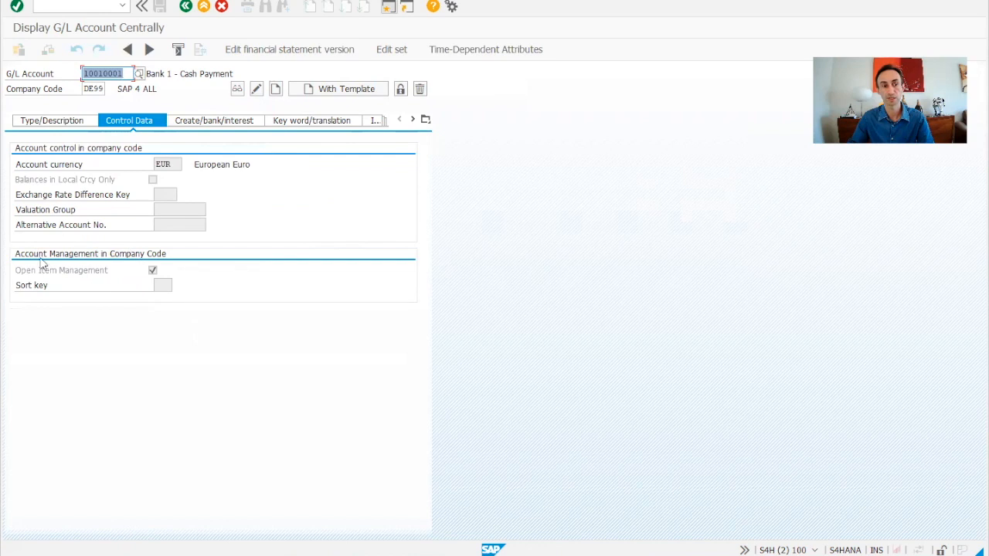
left_click(200, 130)
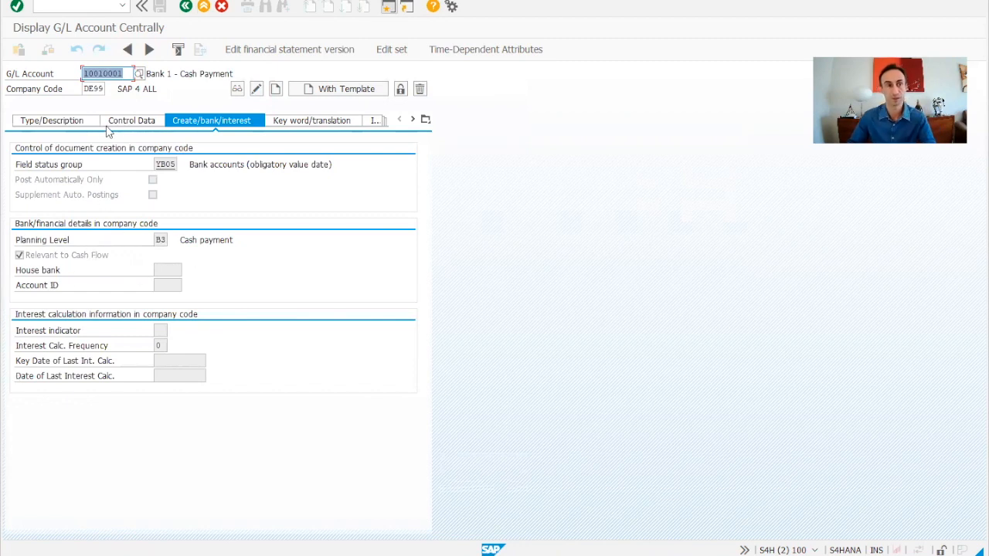
left_click(77, 123)
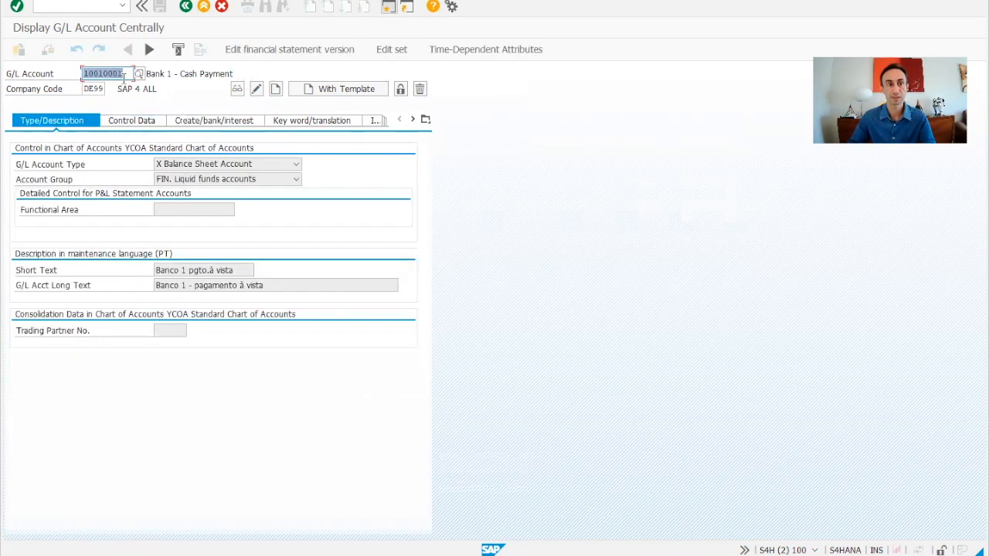
- Display account 10010002, and try to display account 10010003 in company code DE99
left_click(127, 73)
key("shift+F8")
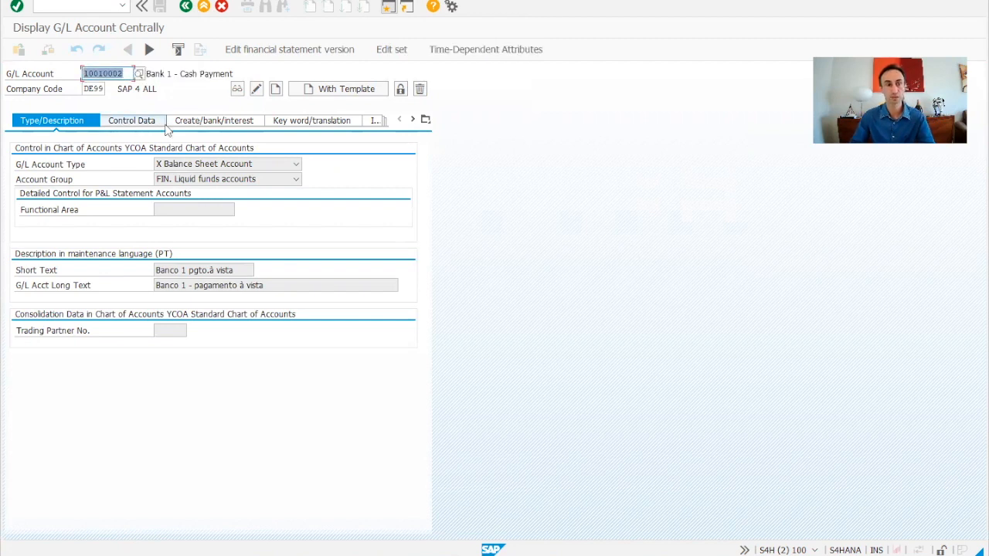
left_click(128, 70)
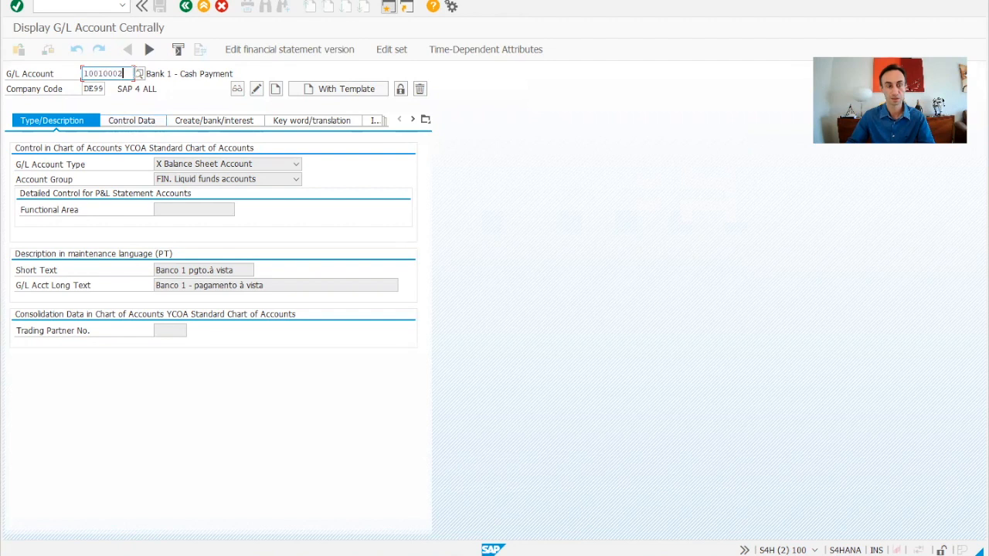
key("BackSpace")
type("3")
key("Return")
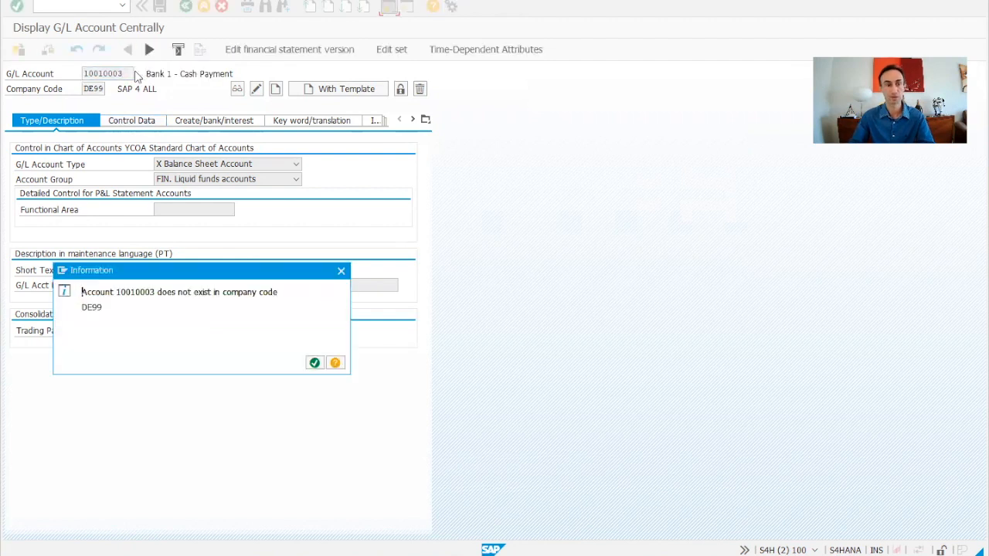
left_click(314, 363)
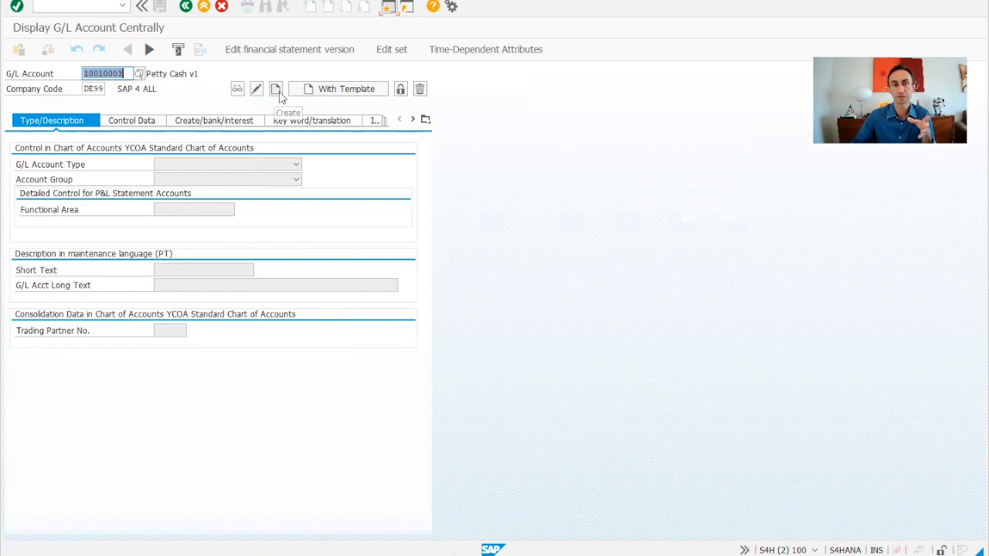
- Start creating account 10010003 with a template, using account 10010001 in company code DE99 as the reference
left_click(337, 90)
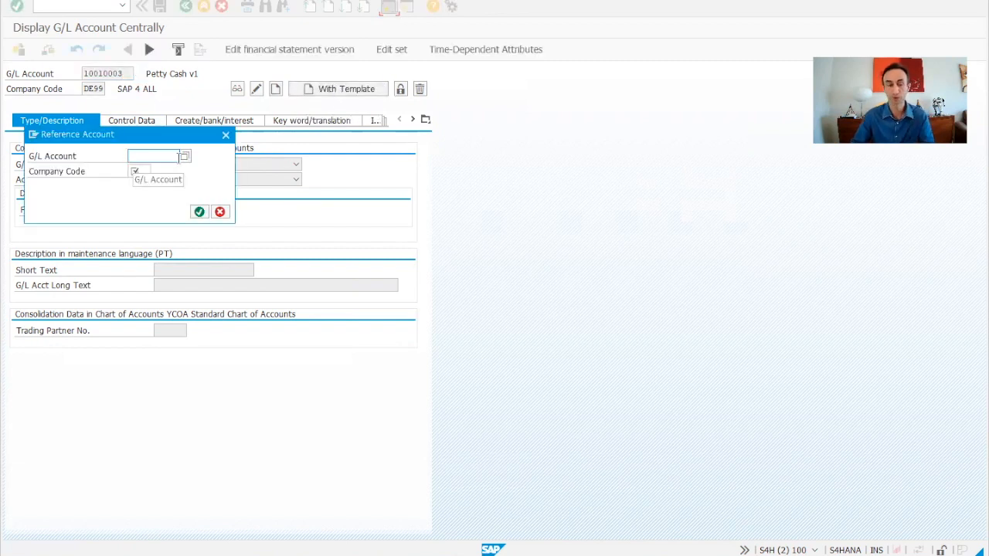
left_click(177, 156)
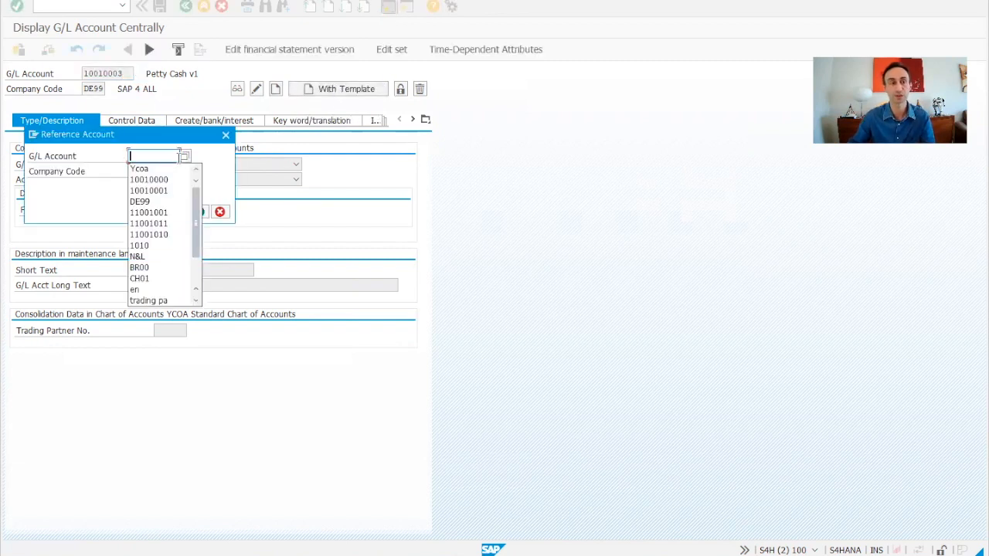
left_click(158, 191)
left_click(143, 172)
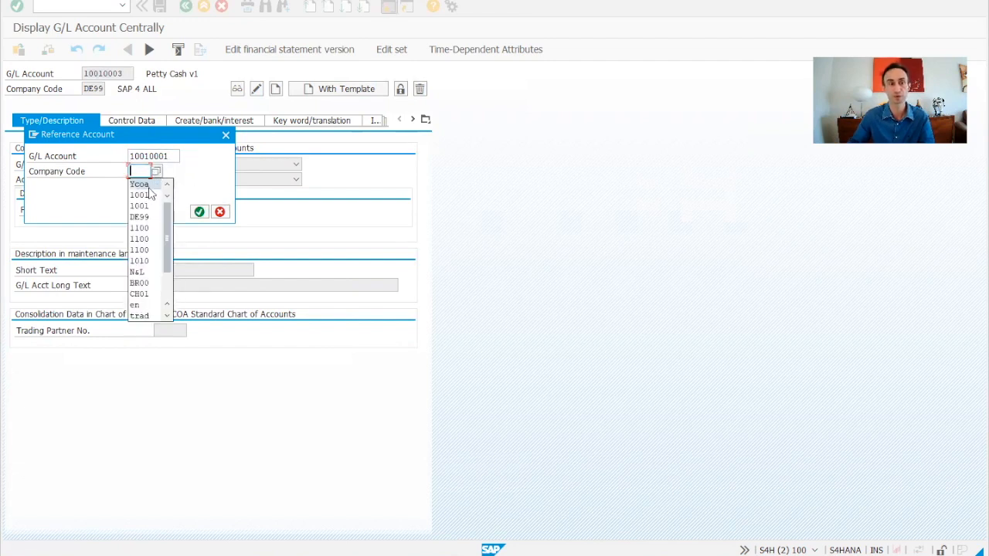
type("DE99")
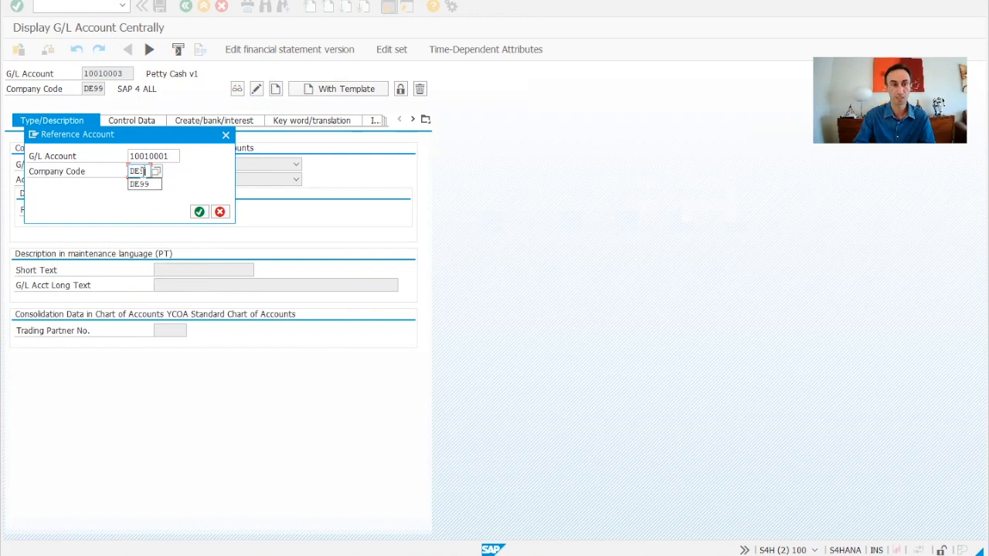
left_click(199, 212)
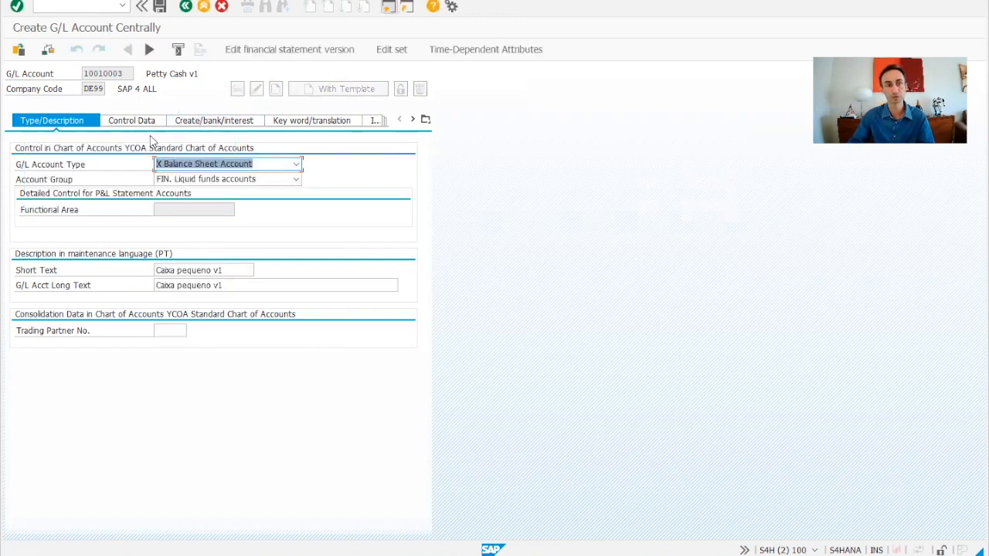
- Check the copied control data and set the new account's short text and long text to "Caixa pequeno v3"
left_click(129, 124)
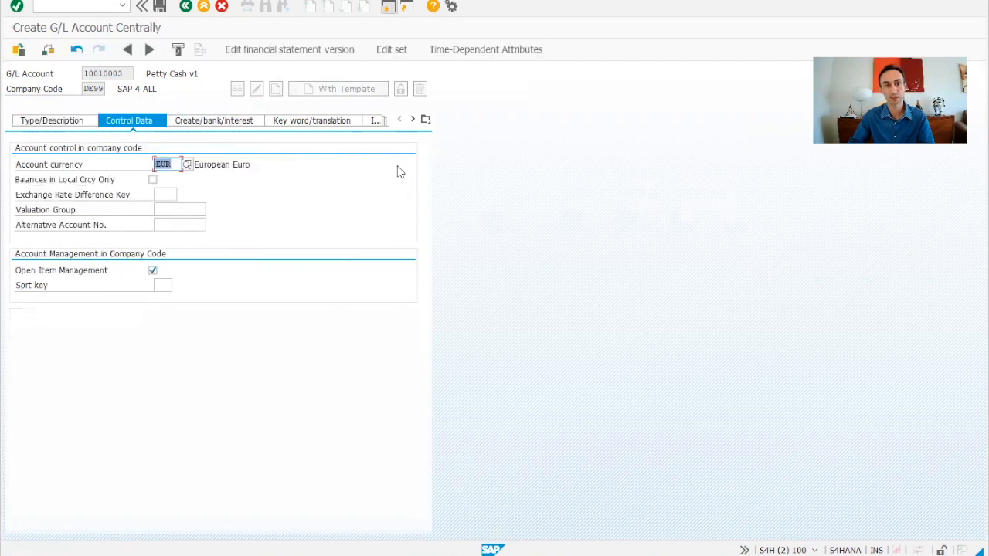
left_click(51, 122)
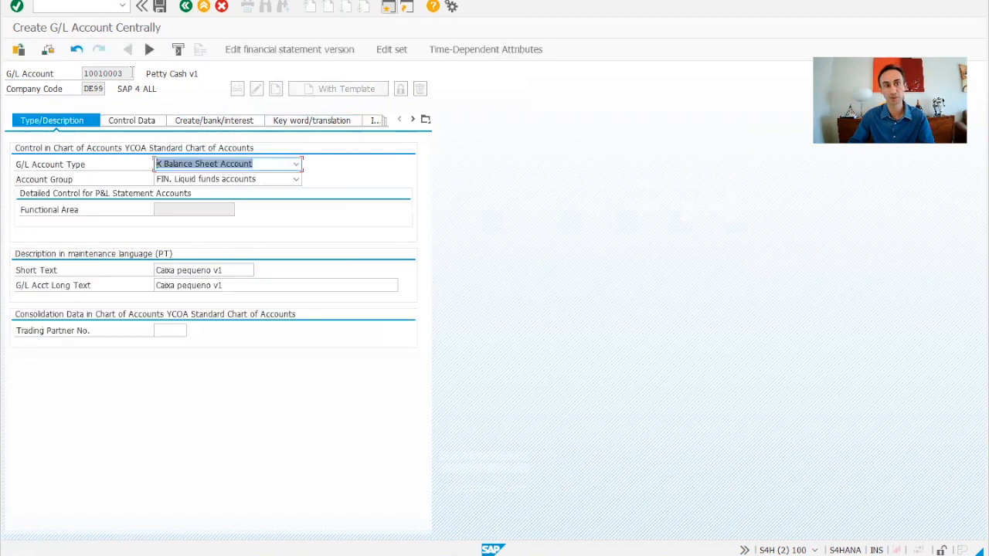
left_click_drag(131, 73, 87, 73)
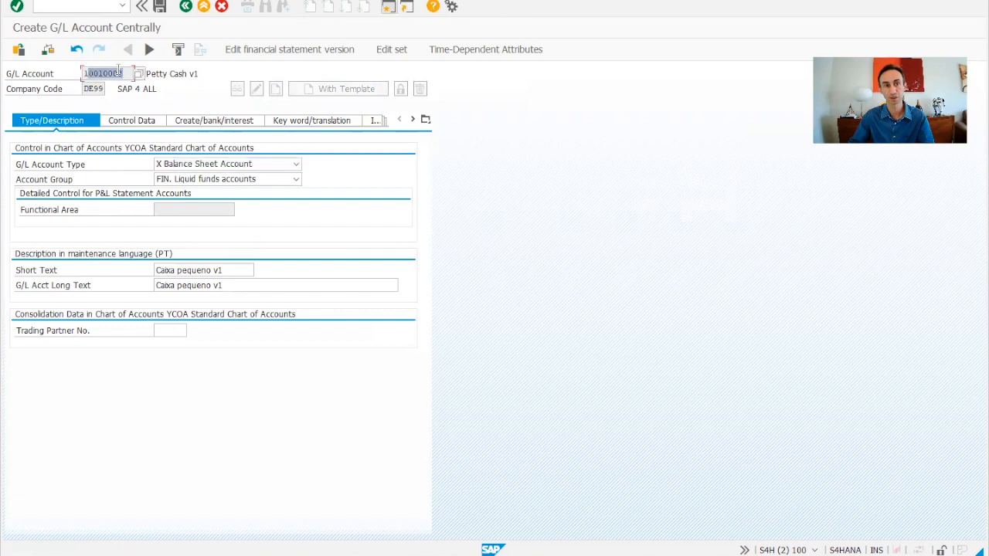
left_click(238, 270)
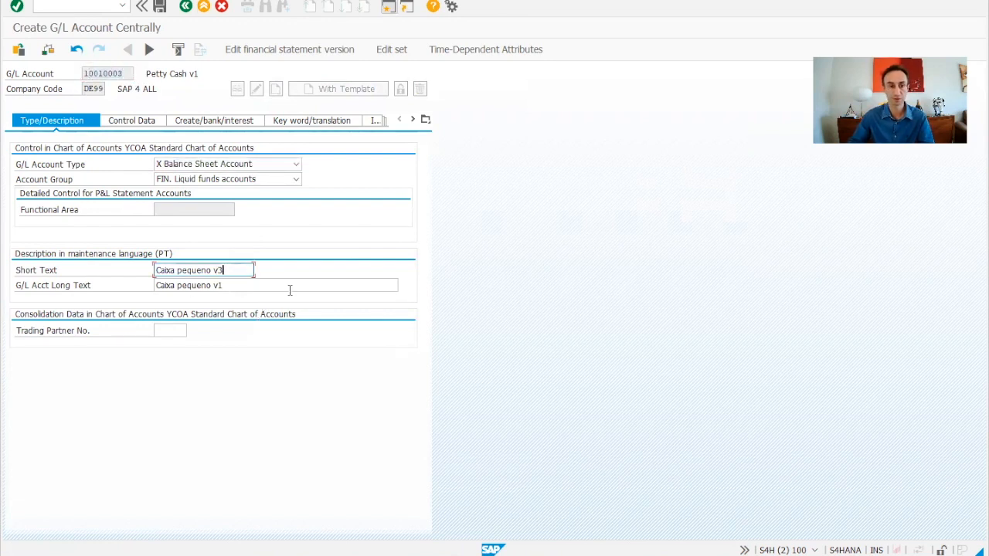
left_click(244, 284)
key("BackSpace")
type("3")
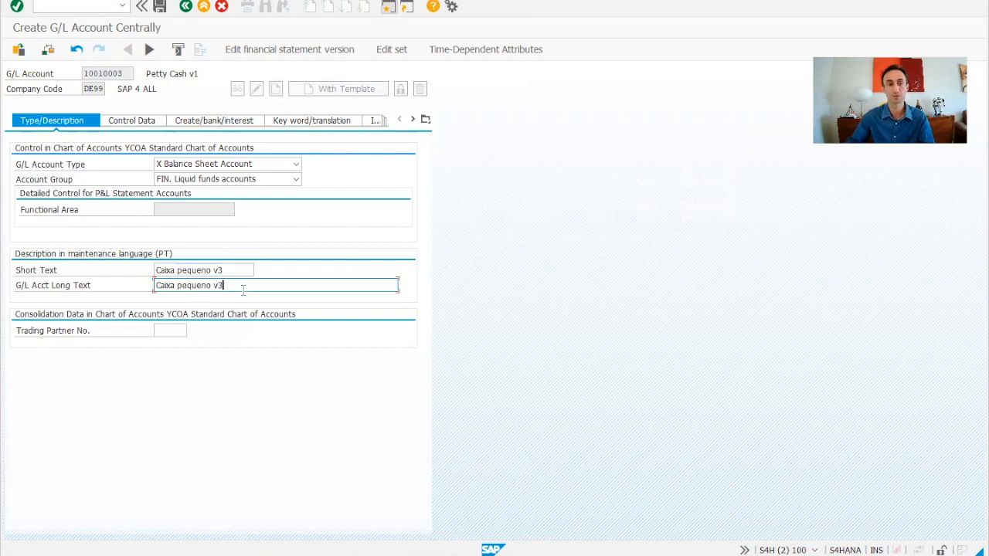
- Set the English translation's short text and long text to "Petty Cash v3"
left_click(303, 125)
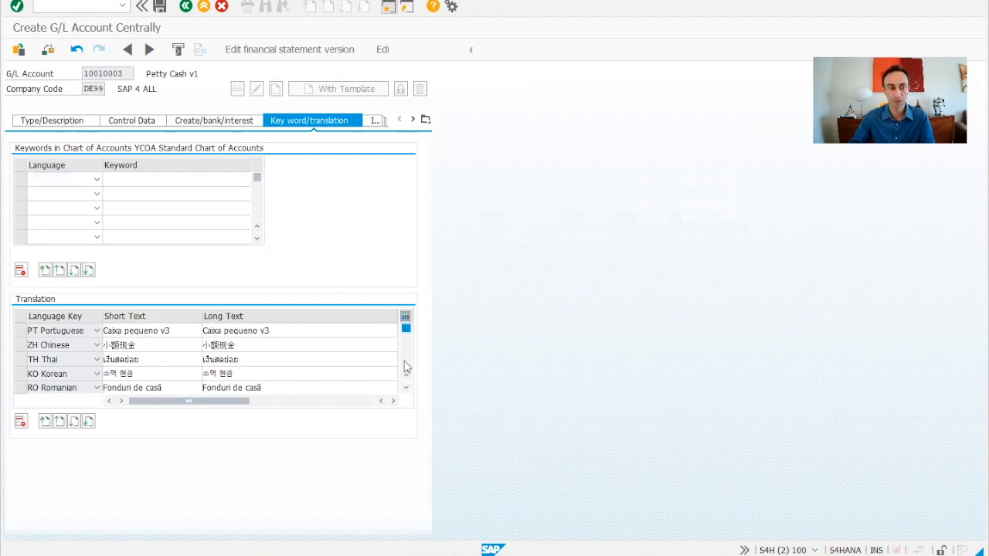
left_click(402, 367)
left_click(403, 367)
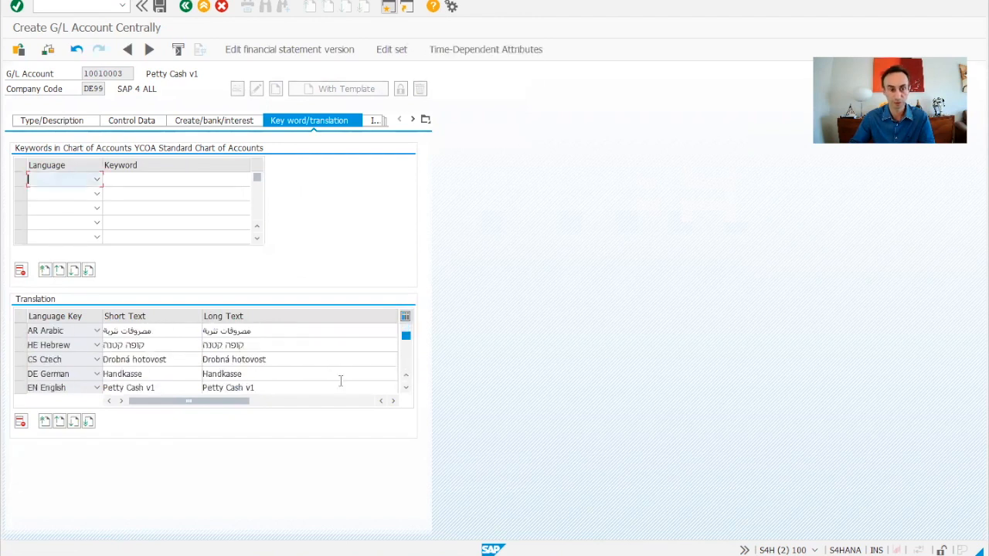
left_click(285, 389)
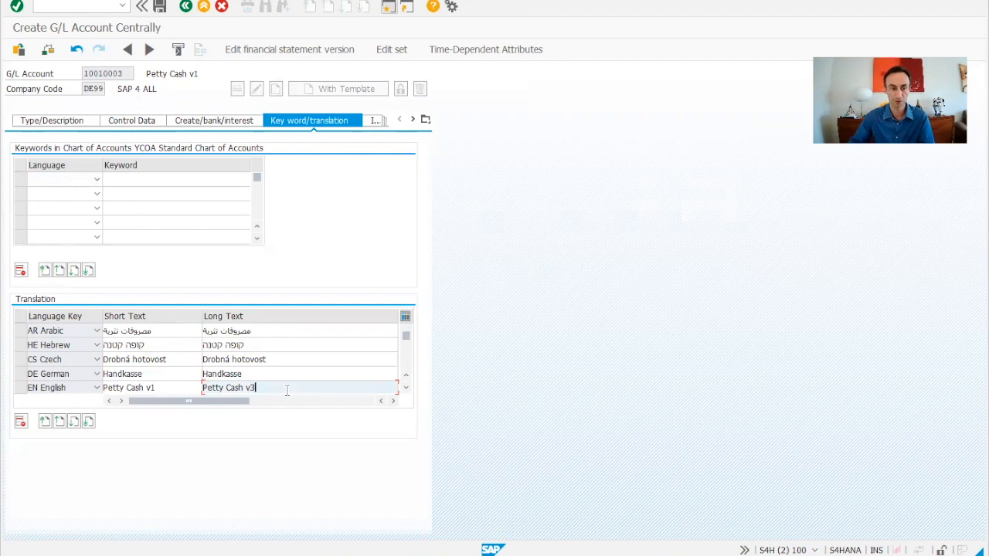
left_click(175, 388)
key("BackSpace")
type("3")
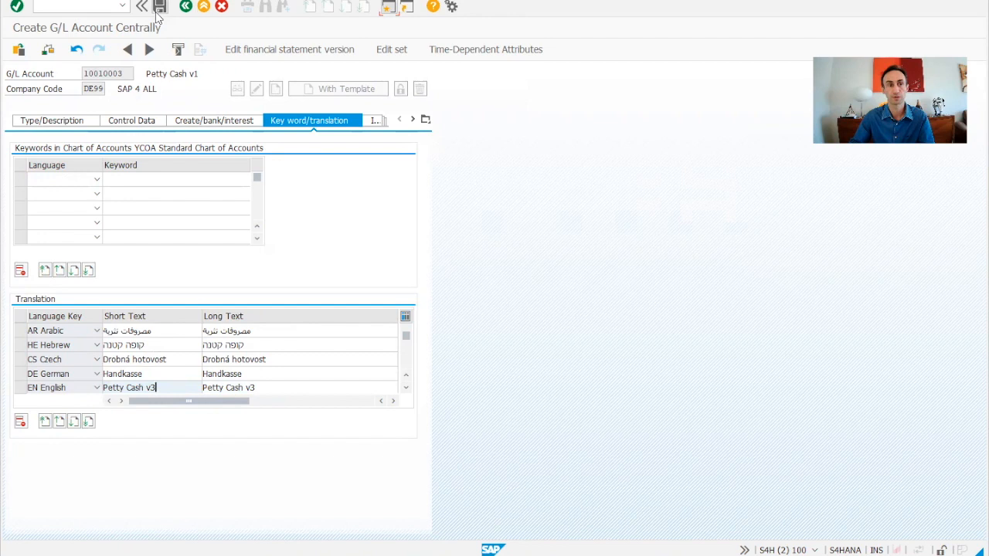
- Recheck the type, description and control data of account 10010003 and save the new account
left_click(46, 121)
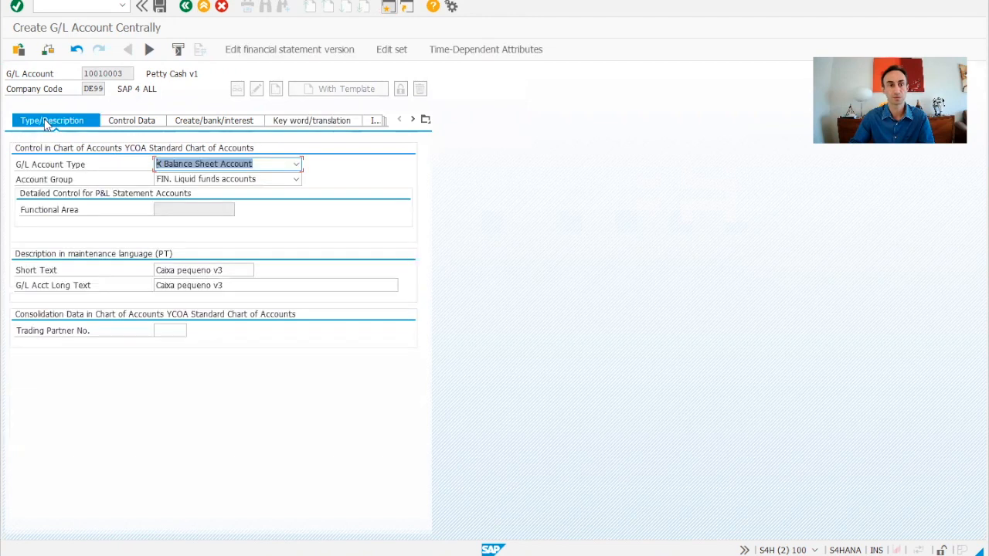
left_click(122, 125)
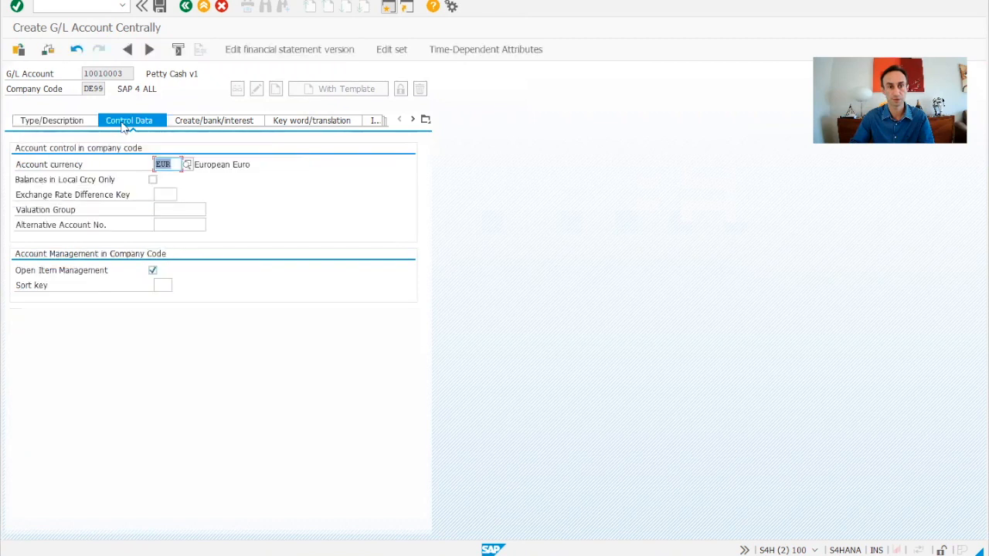
left_click(53, 123)
left_click(159, 7)
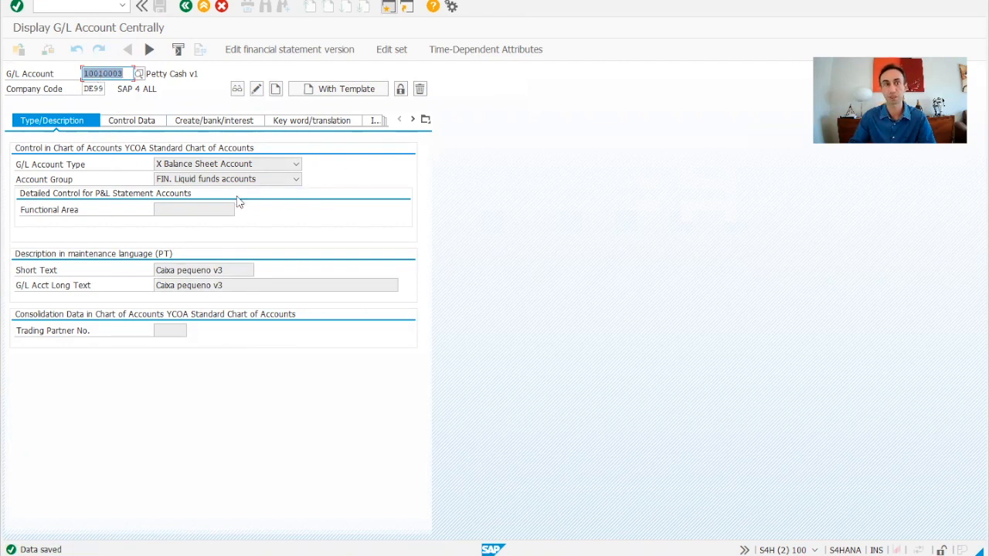
- Leave the account display, run transaction FS00 and display account 10010003 for company code DE99
left_click(185, 7)
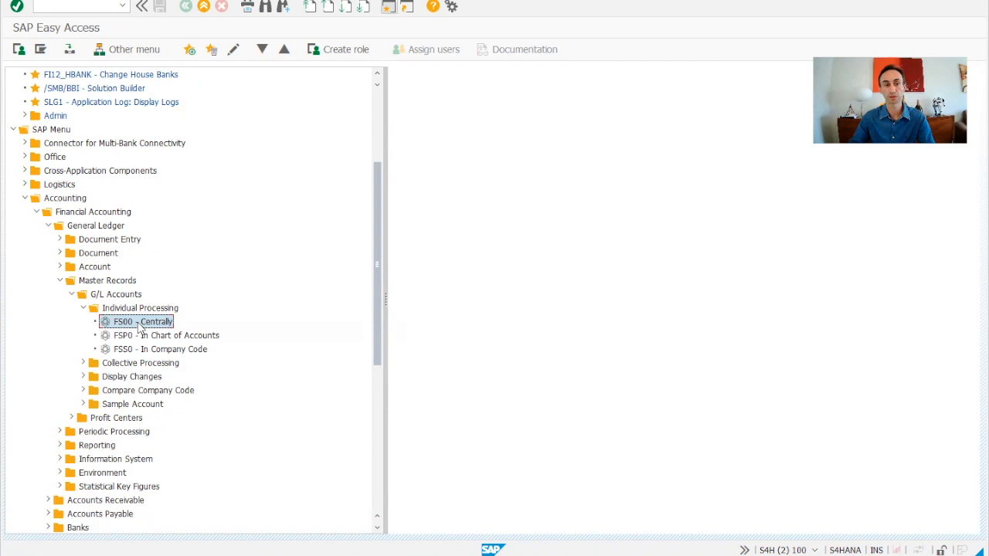
left_click(70, 4)
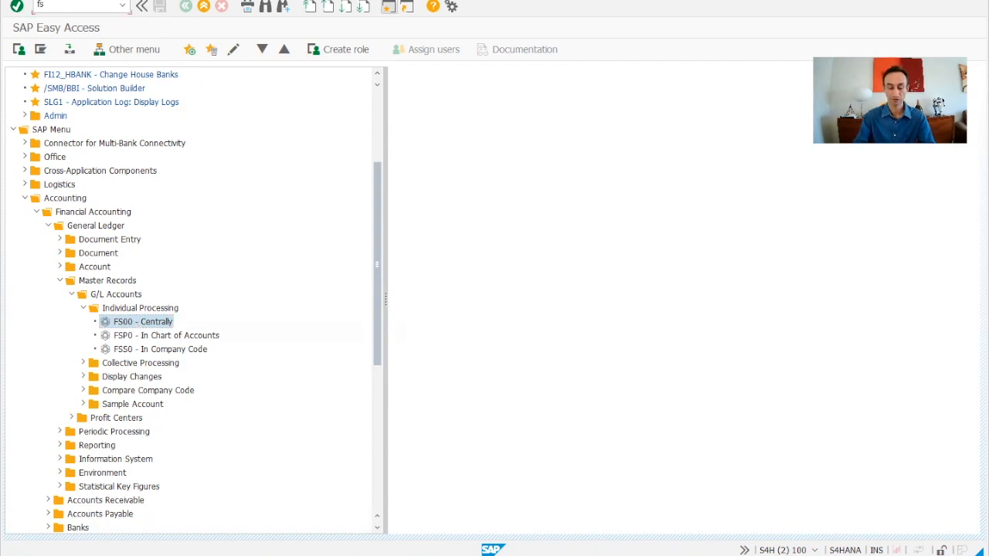
key("Return")
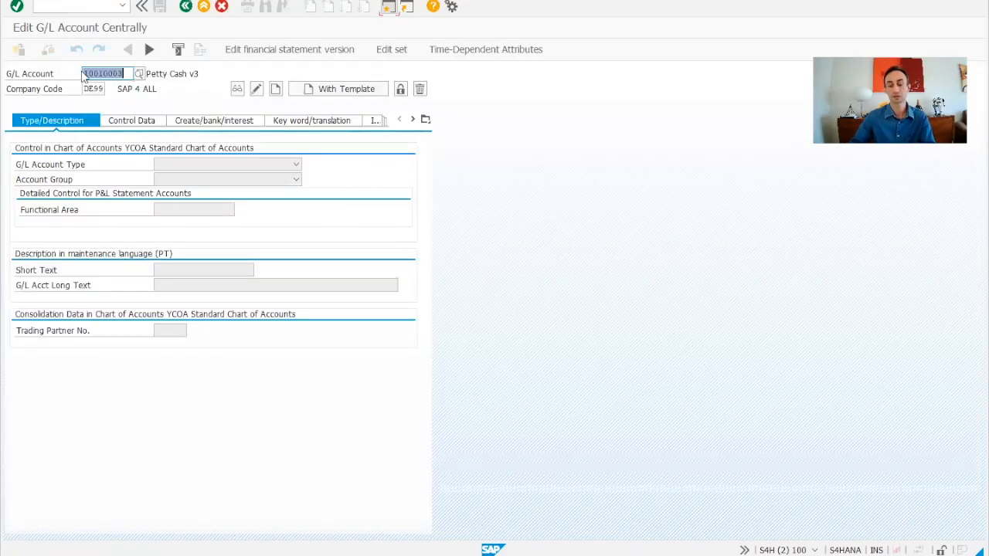
key("Return")
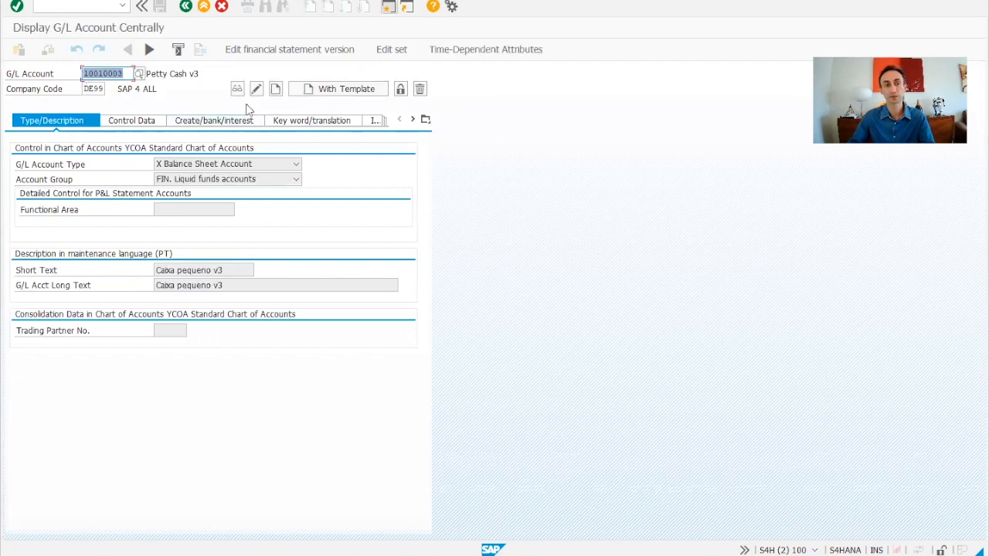
- Change account 10010003 so its short text and long text read "Caixa pequeno v4", and save it
left_click(256, 89)
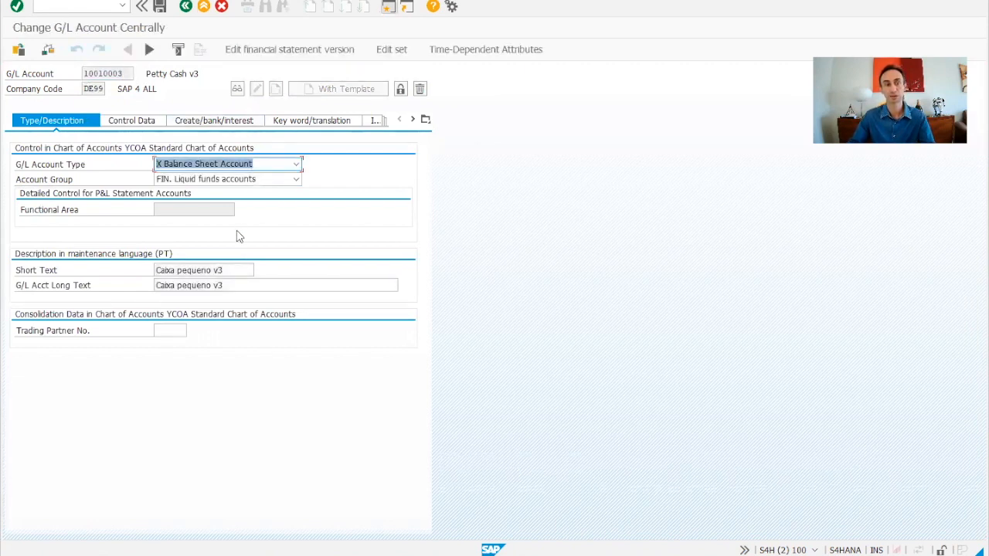
left_click(223, 270)
key("BackSpace")
type("4")
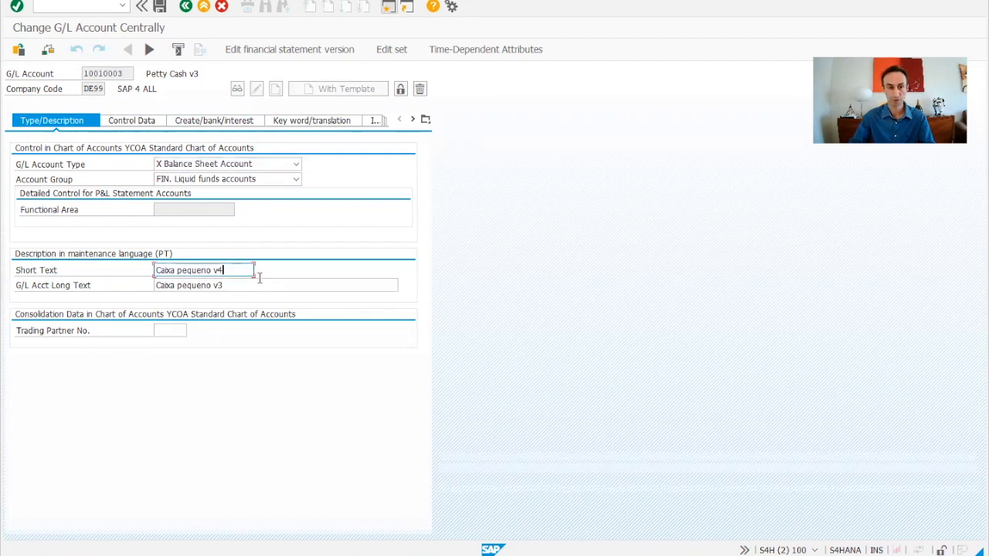
left_click(245, 284)
key("BackSpace")
type("4")
left_click(159, 6)
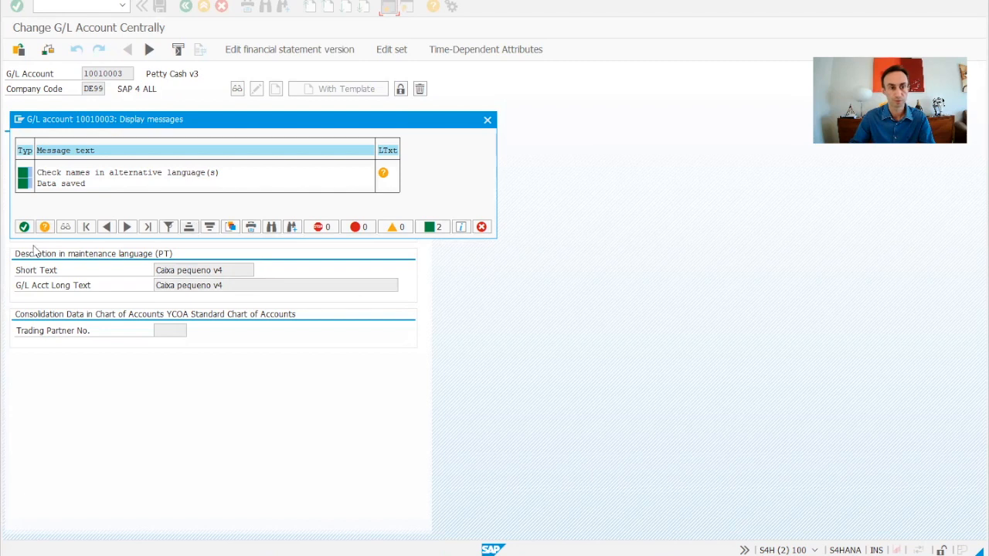
left_click(23, 226)
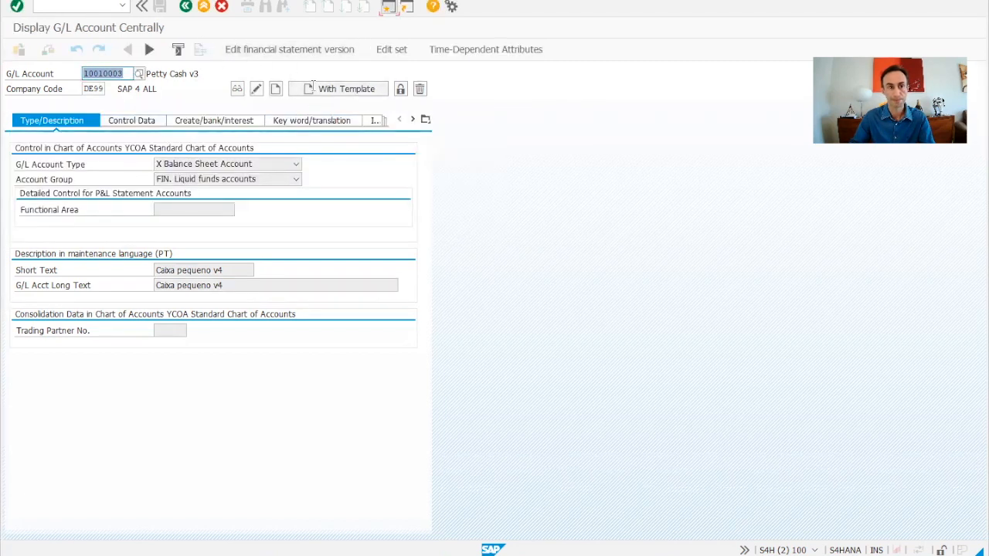
- Compare the maintenance-language description of account 10010003 with its Portuguese and English translation entries
left_click(307, 125)
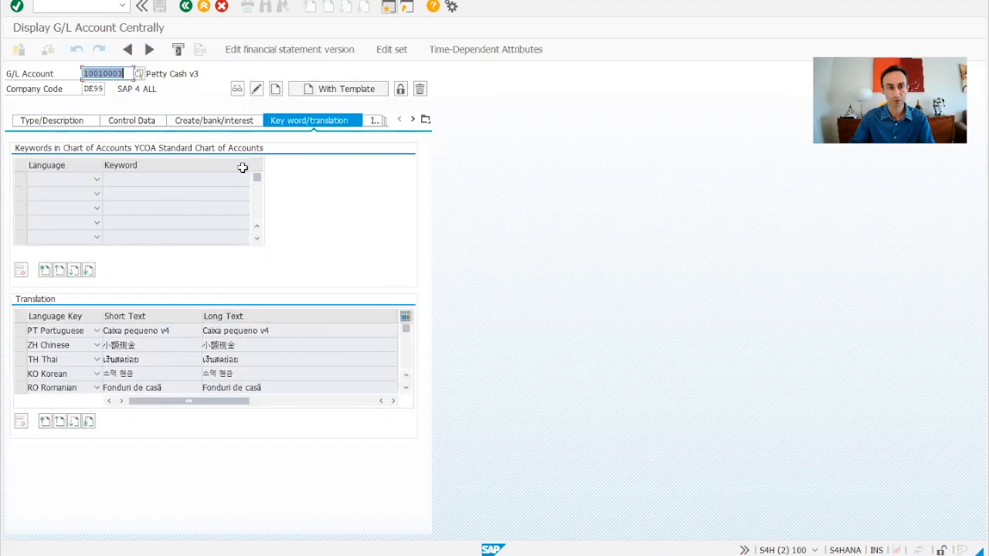
left_click(65, 127)
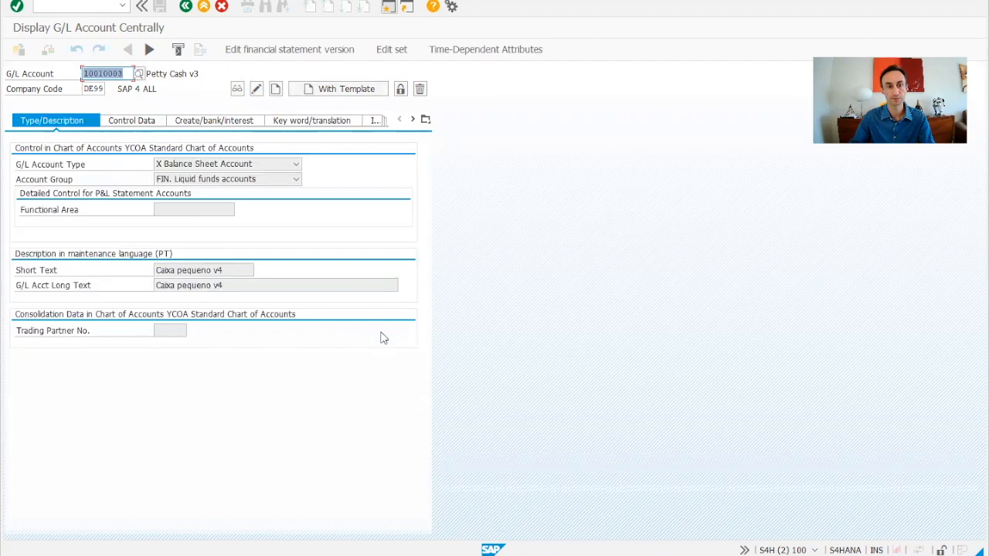
left_click(208, 270)
key("ctrl+a")
left_click_drag(247, 282, 179, 268)
left_click(216, 267)
left_click(324, 193)
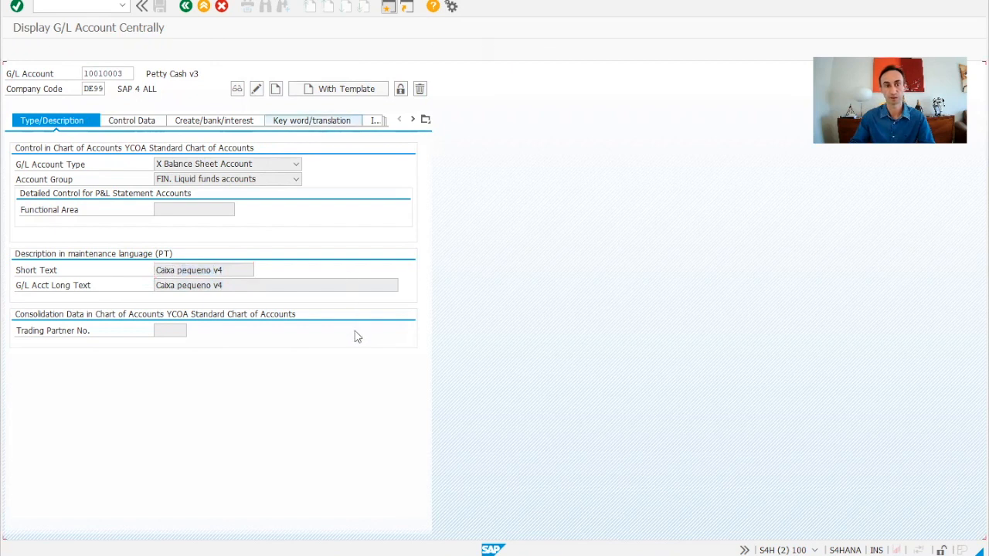
scroll(406, 371, "down", 2)
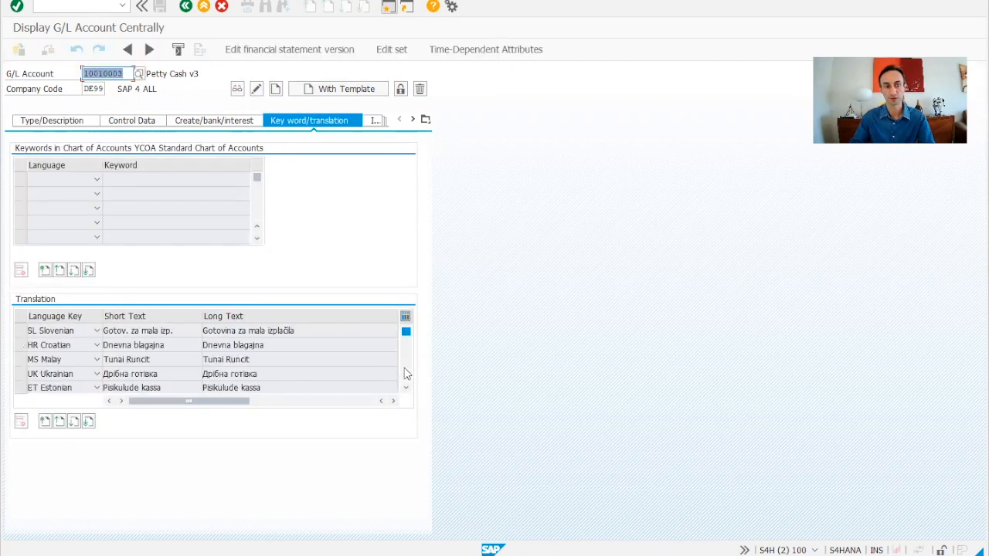
scroll(407, 371, "down", 2)
left_click(258, 388)
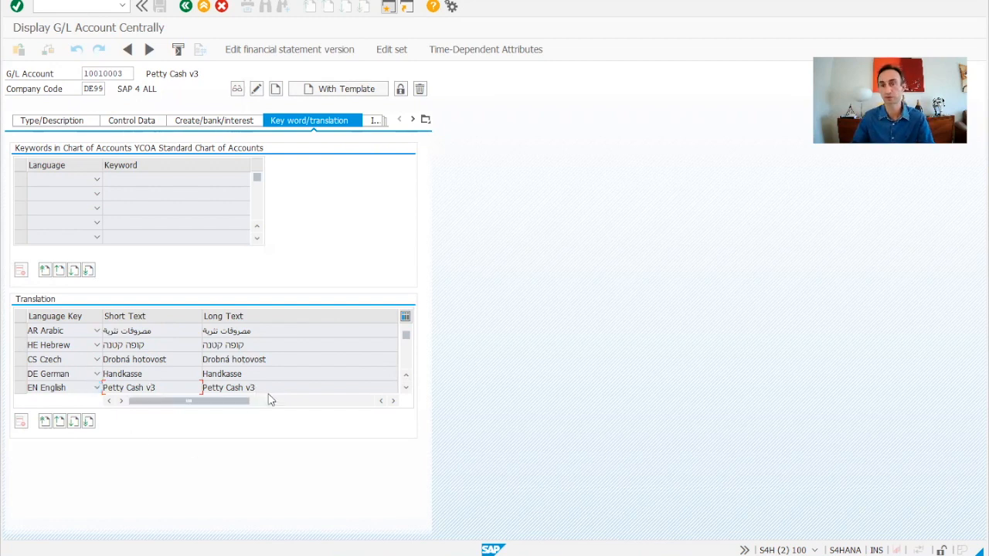
left_click(407, 386)
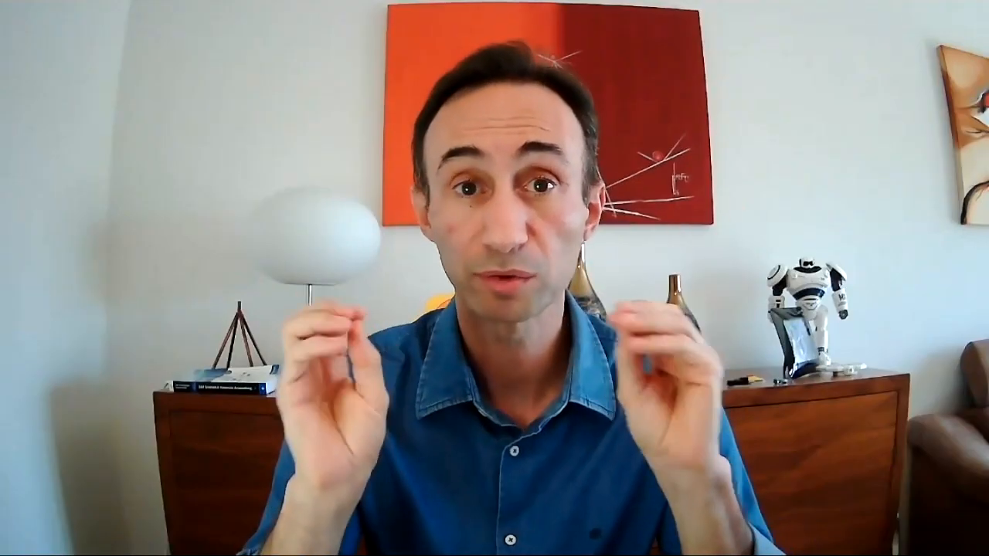